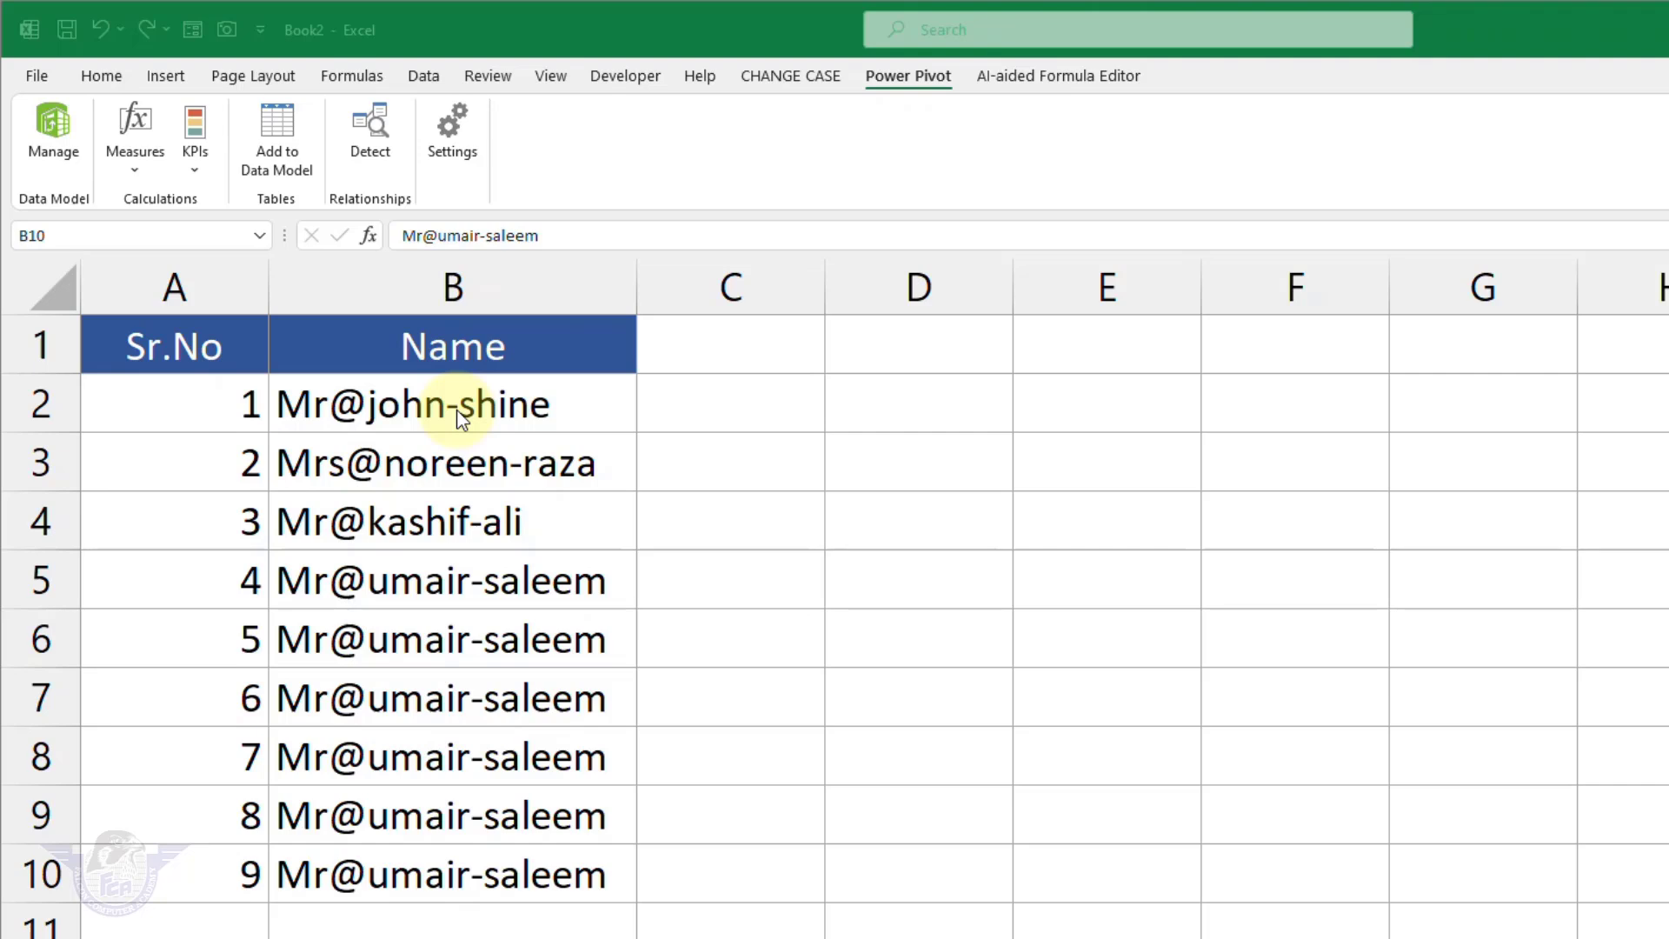
Load range A1:B10 into Power Query as a table with headers.
{"action": "left_click", "coordinate": [428, 348]}
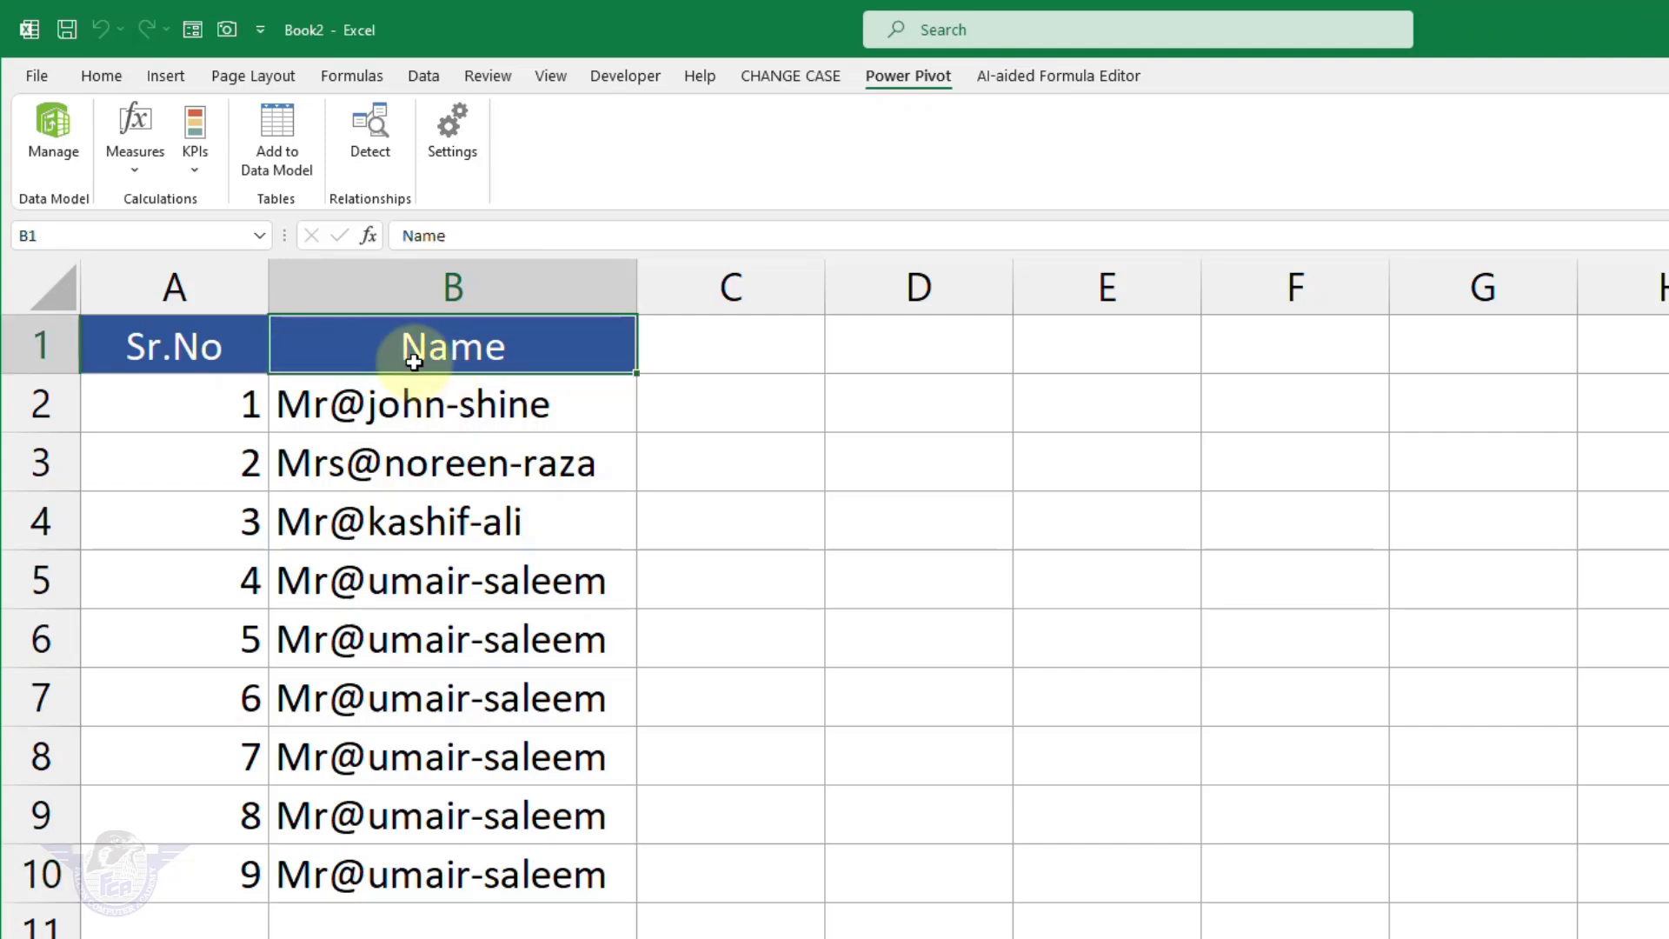
{"action": "left_click", "coordinate": [178, 357]}
{"action": "left_click", "coordinate": [387, 361]}
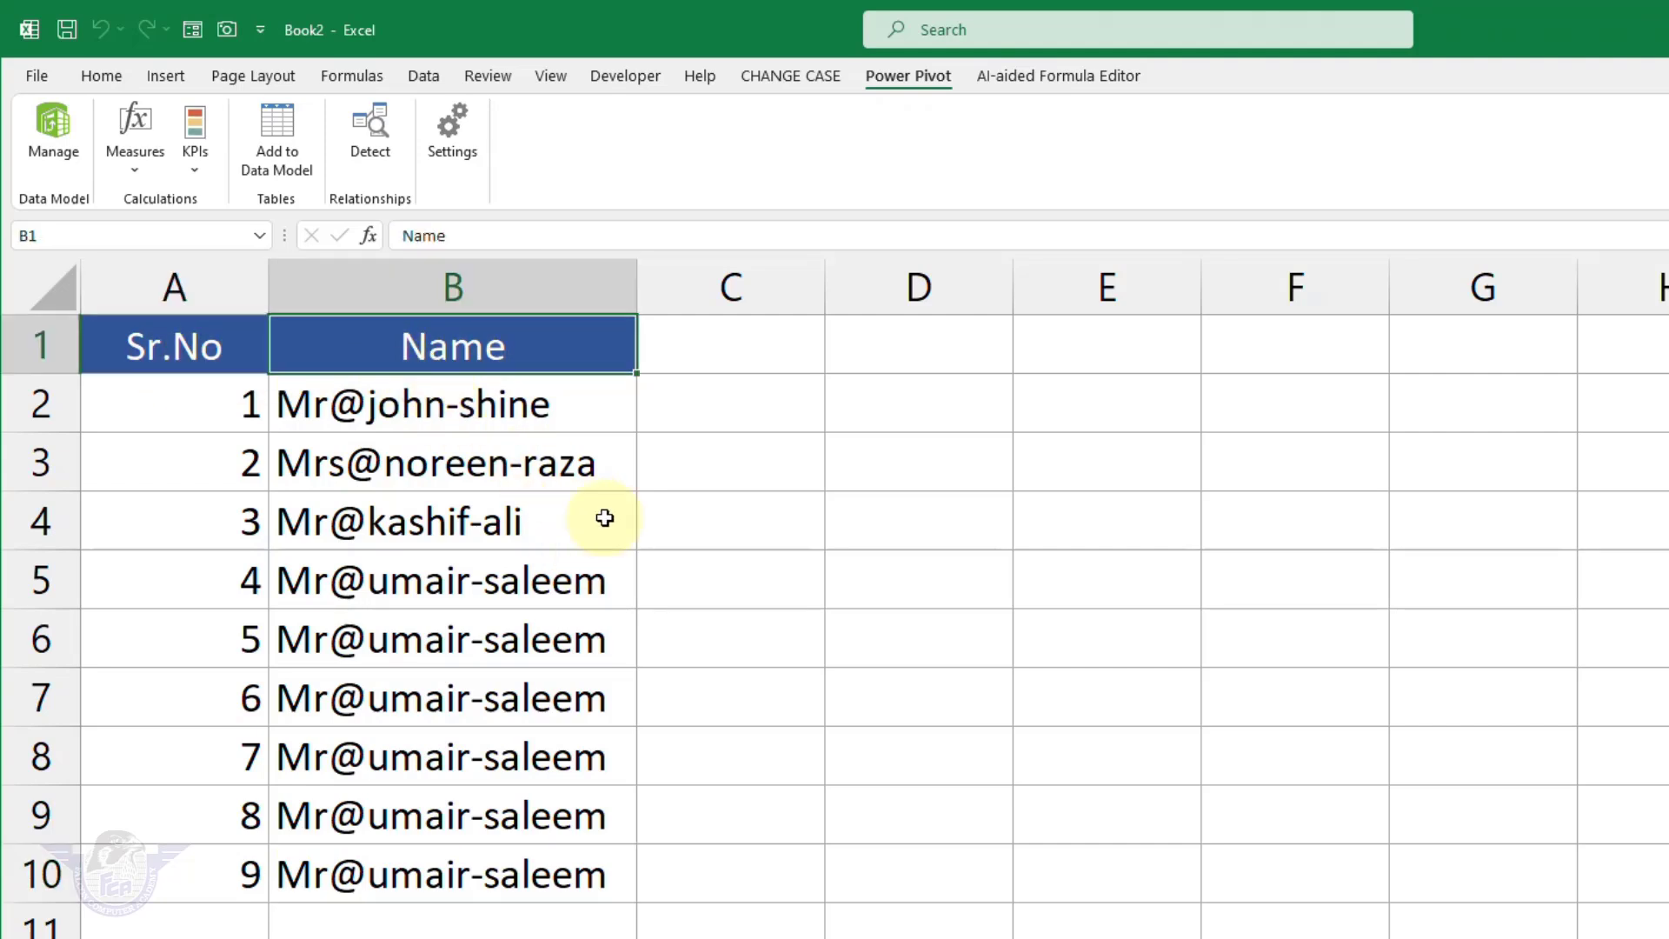
{"action": "left_click", "coordinate": [425, 78]}
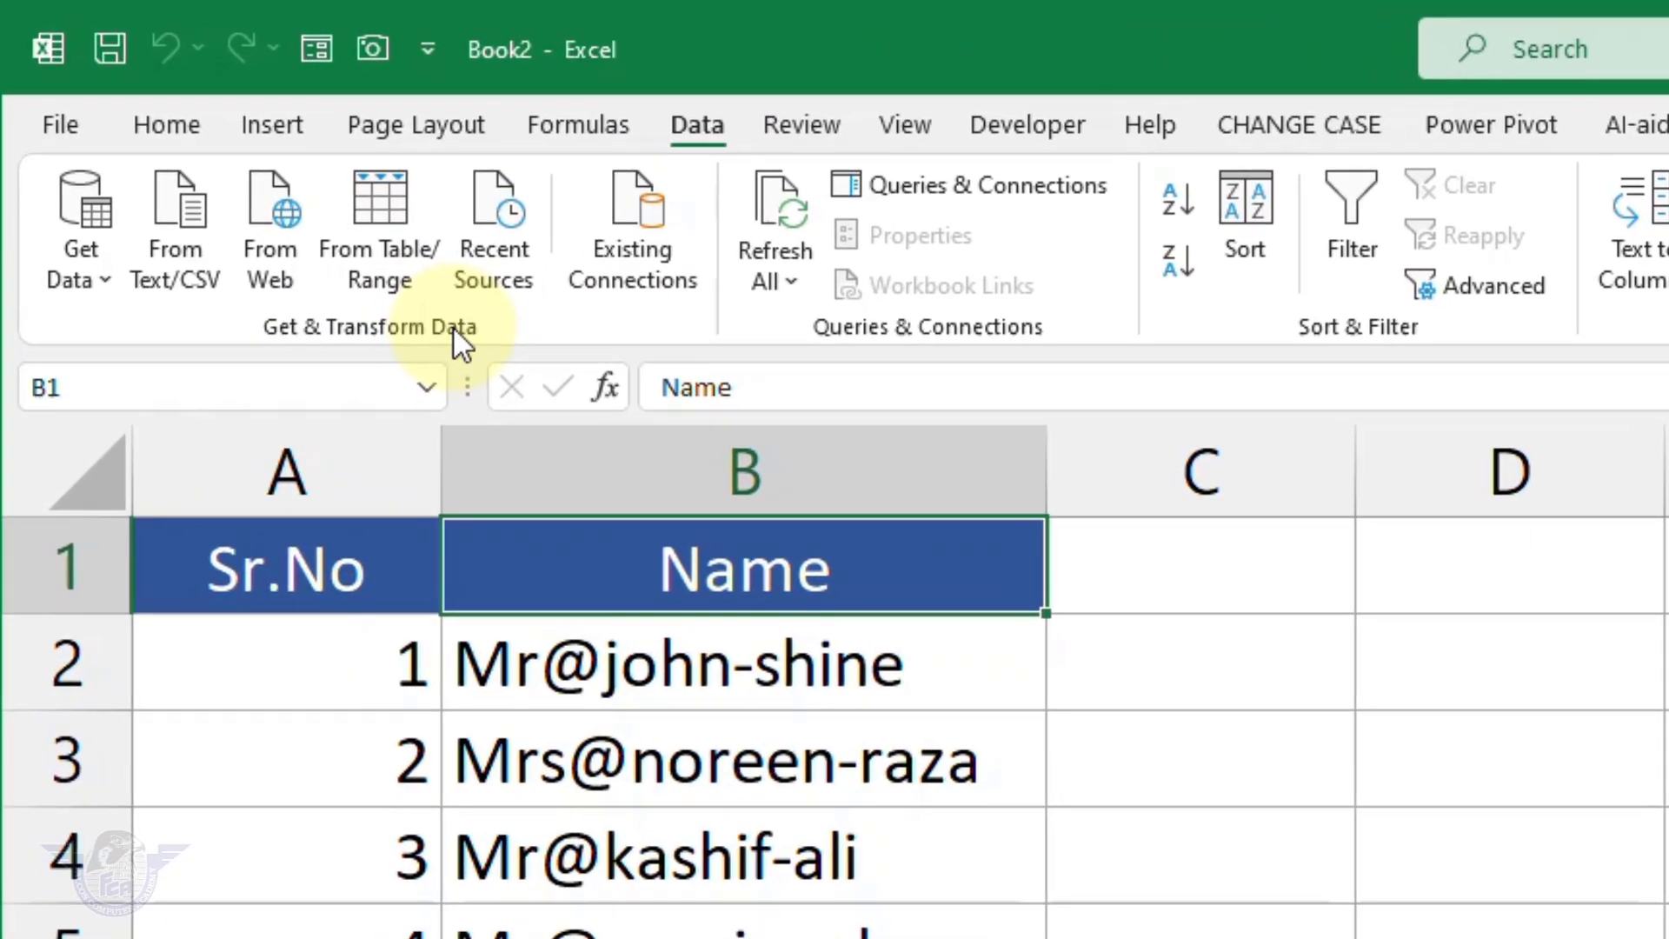
{"action": "left_click", "coordinate": [383, 190]}
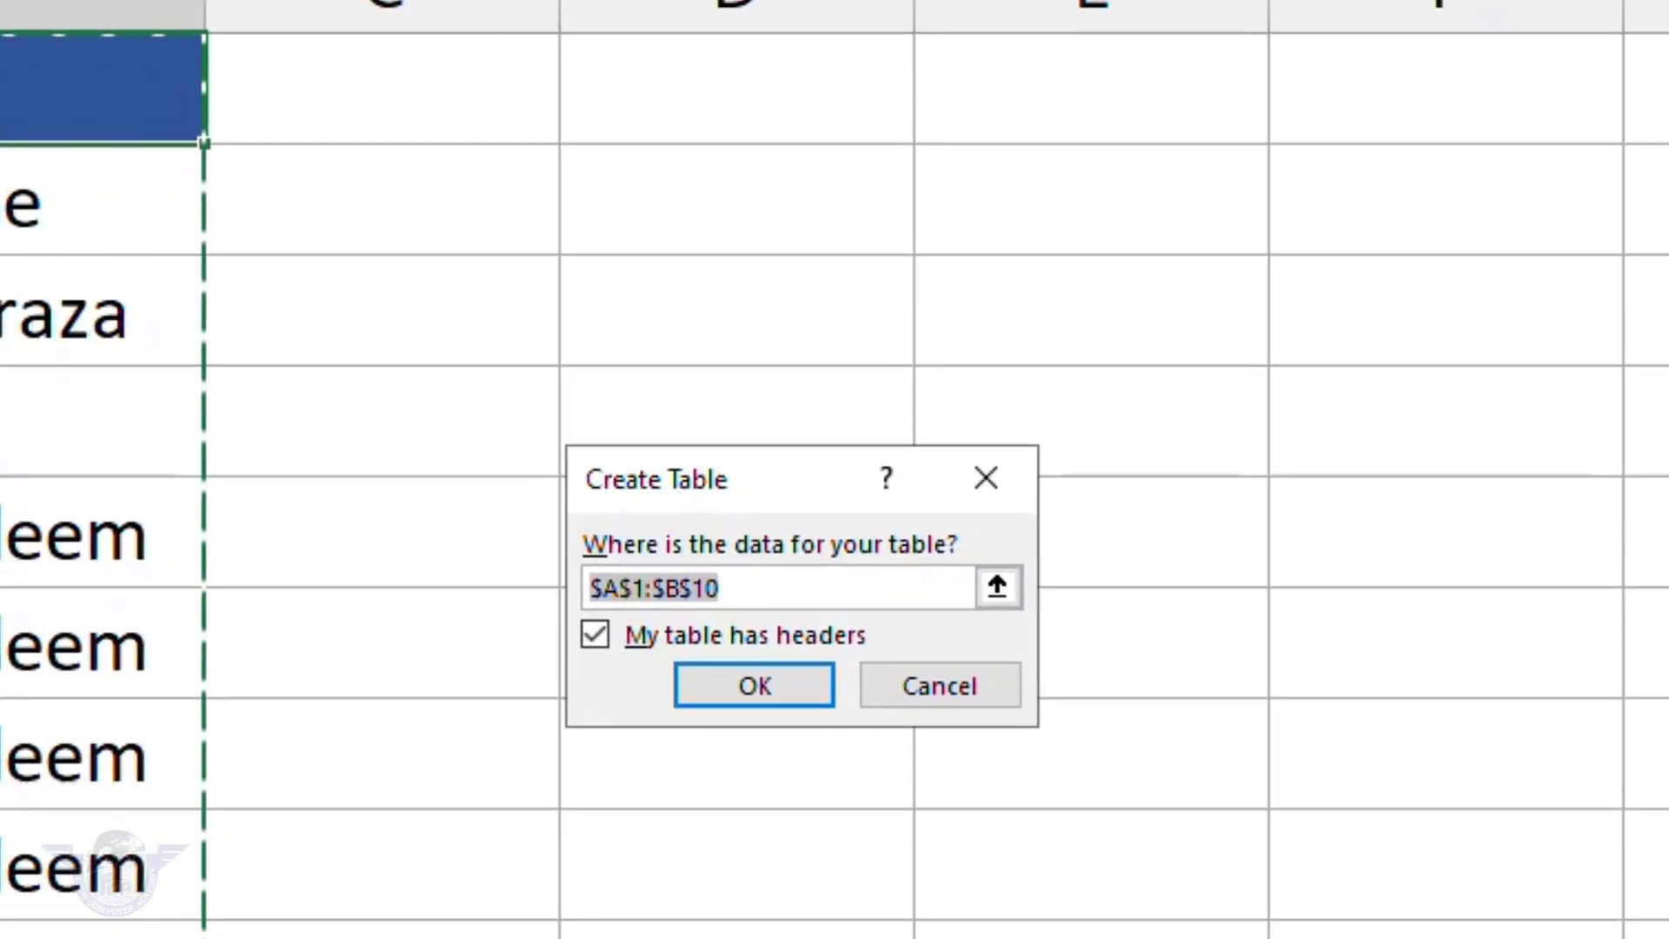
{"action": "left_click_drag", "start_coordinate": [682, 478], "coordinate": [380, 293]}
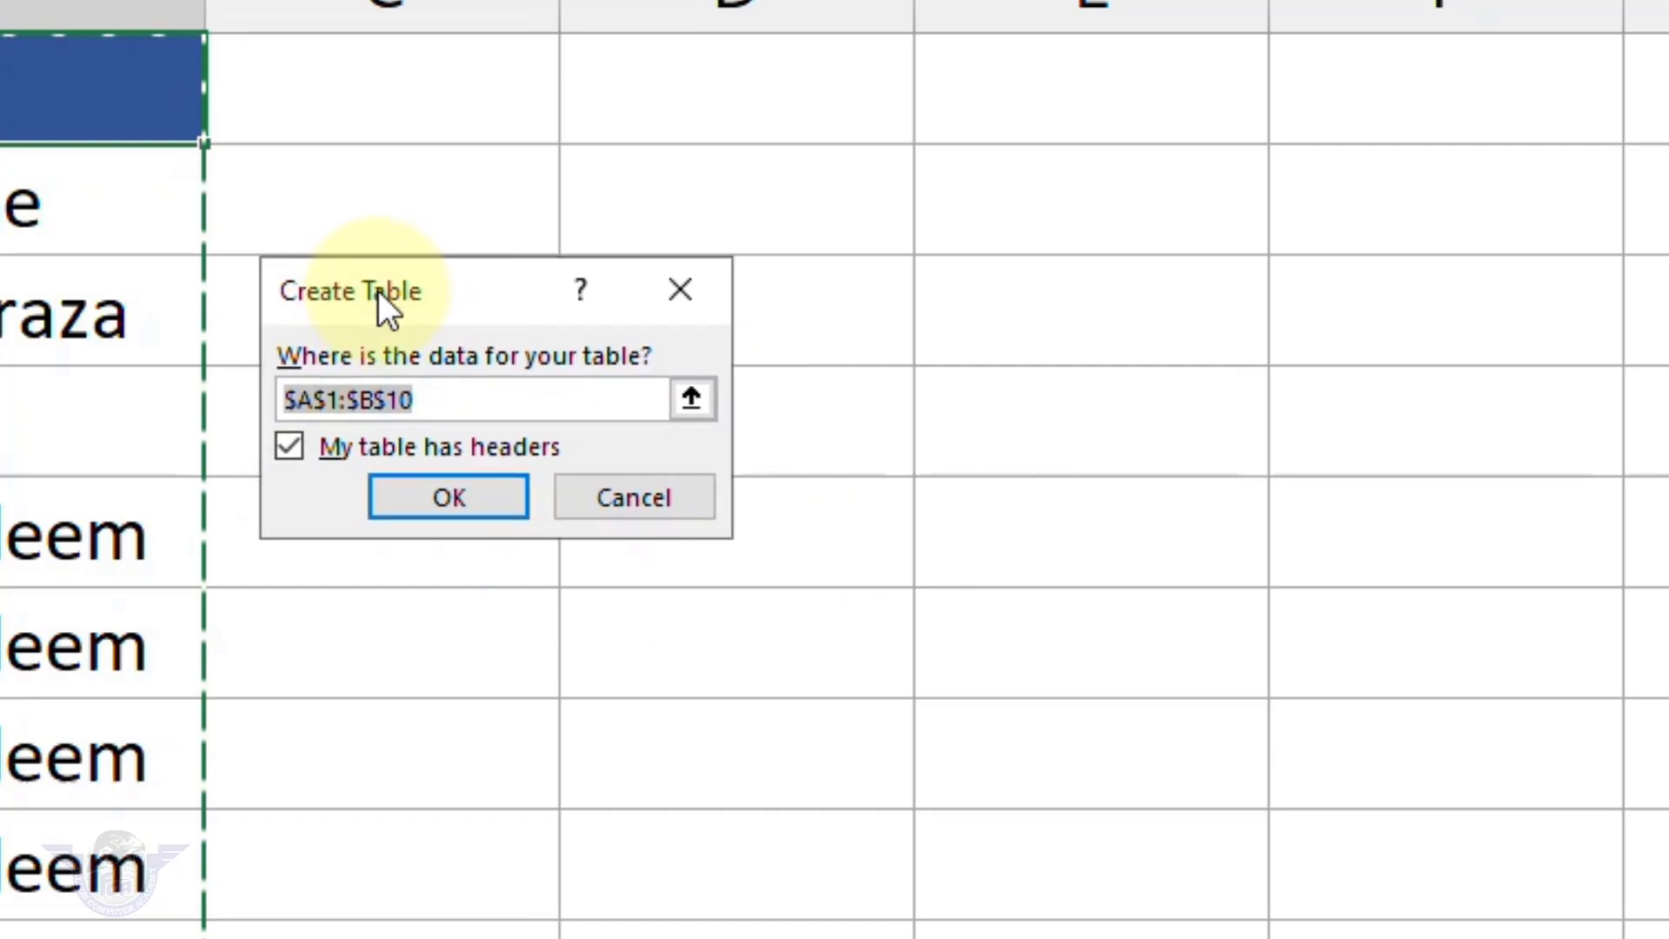
{"action": "left_click", "coordinate": [291, 454]}
{"action": "left_click", "coordinate": [291, 454]}
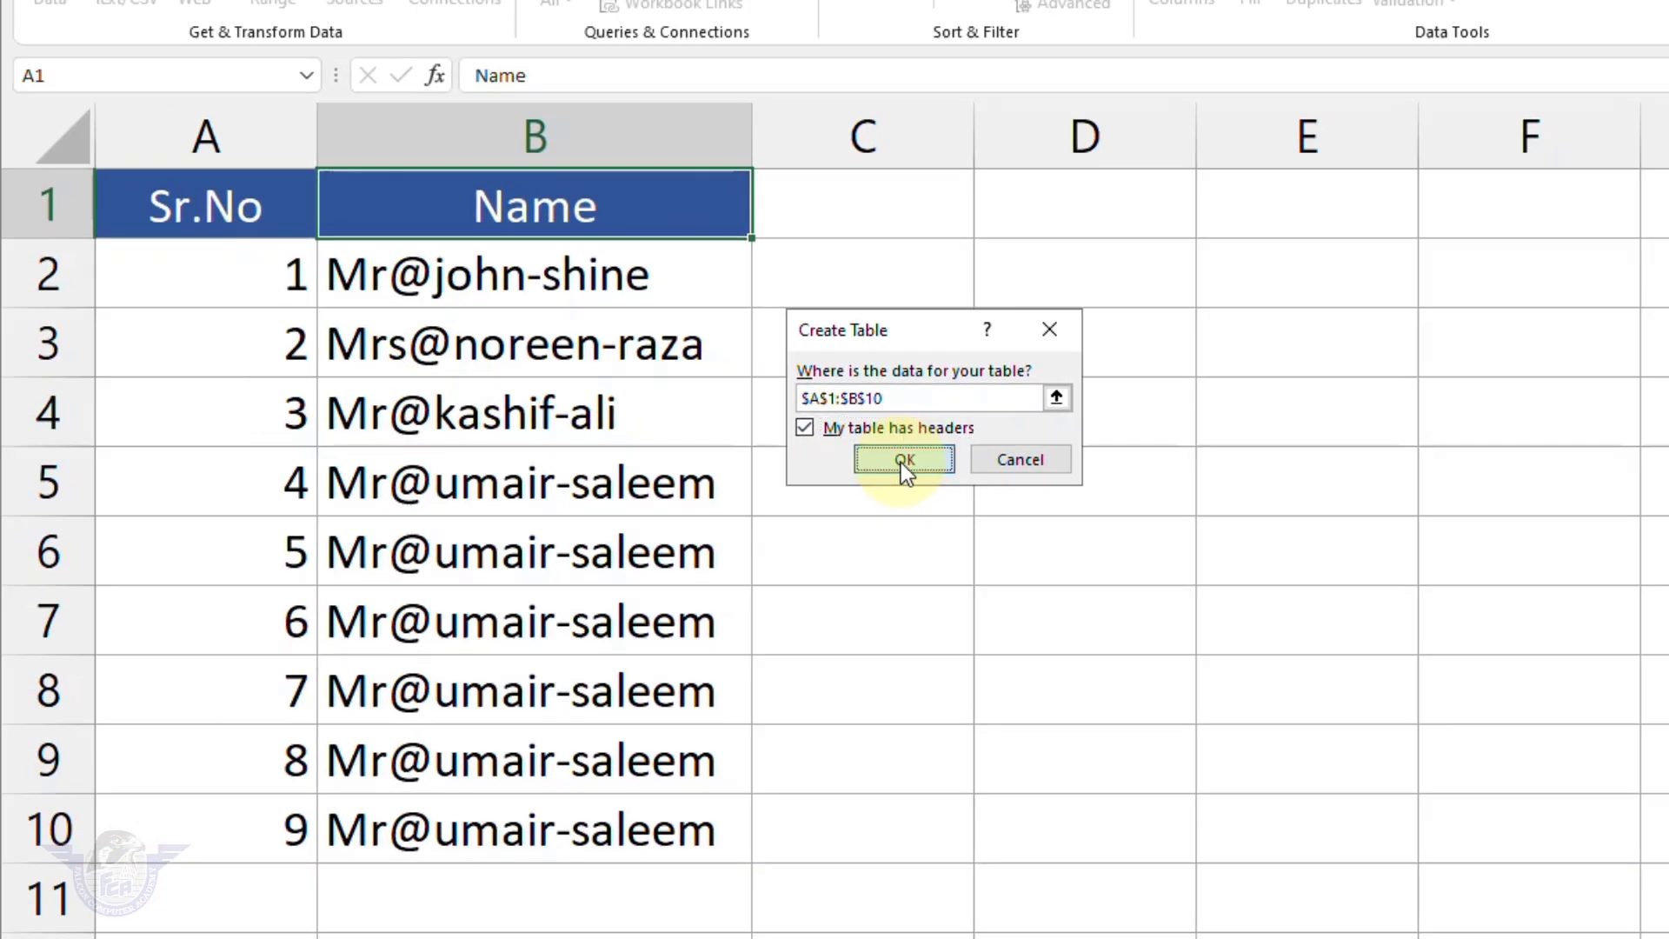
{"action": "left_click", "coordinate": [904, 459]}
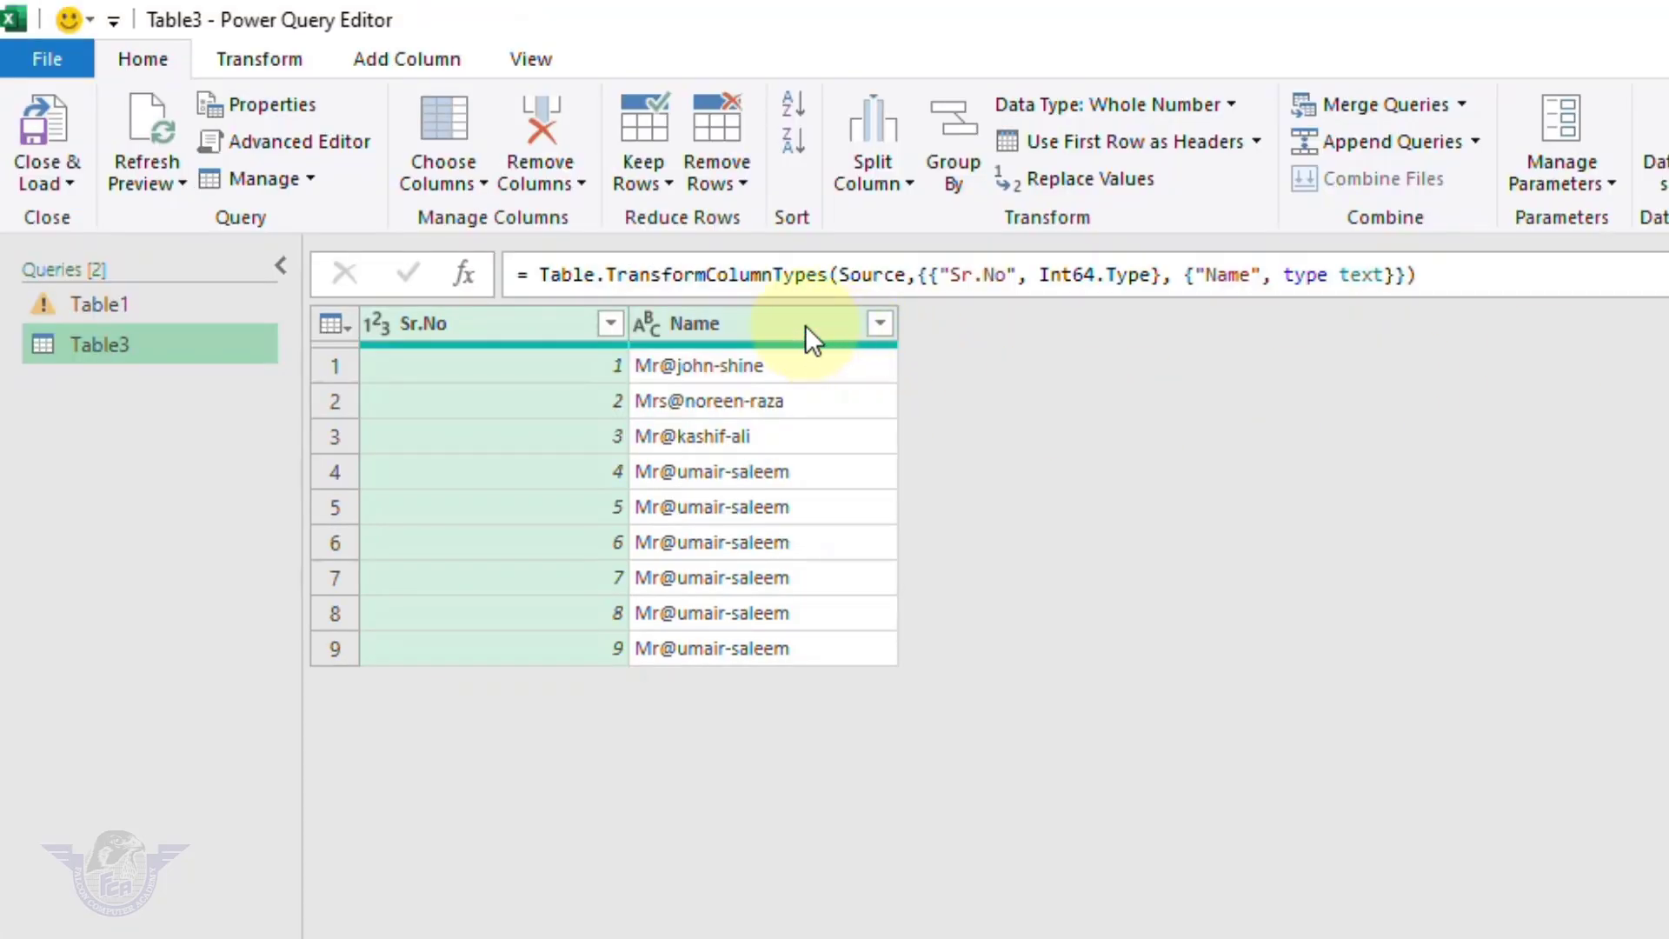
Add a column extracting the text before the "@" delimiter from the Name column.
{"action": "left_click", "coordinate": [885, 459]}
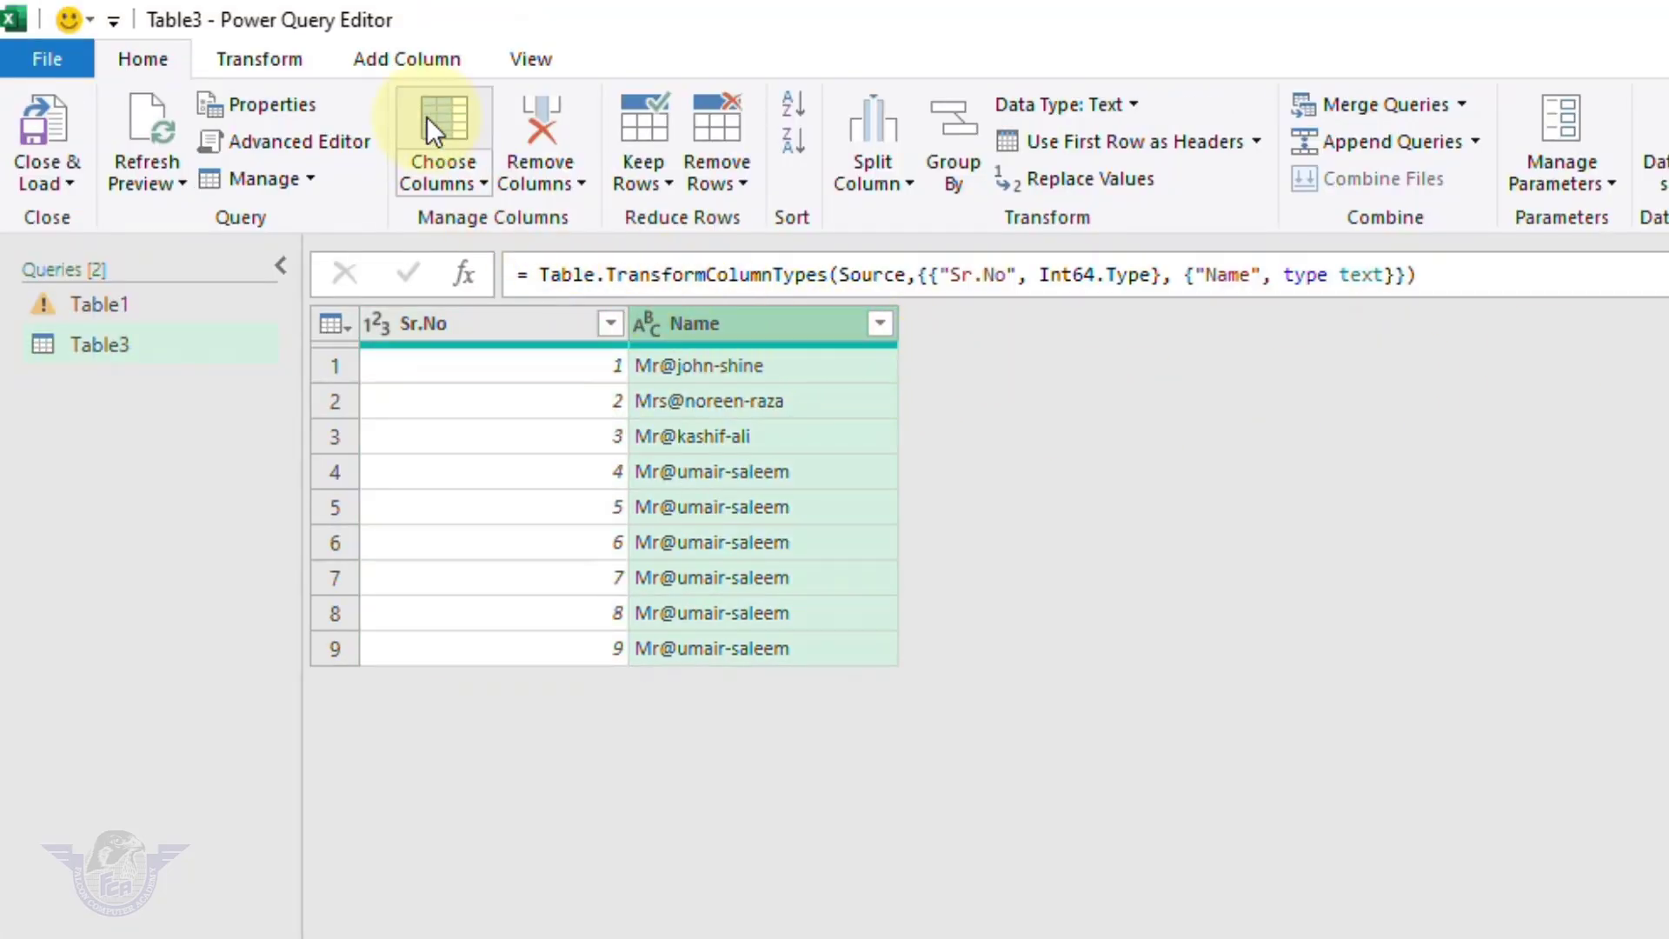
{"action": "left_click", "coordinate": [420, 60]}
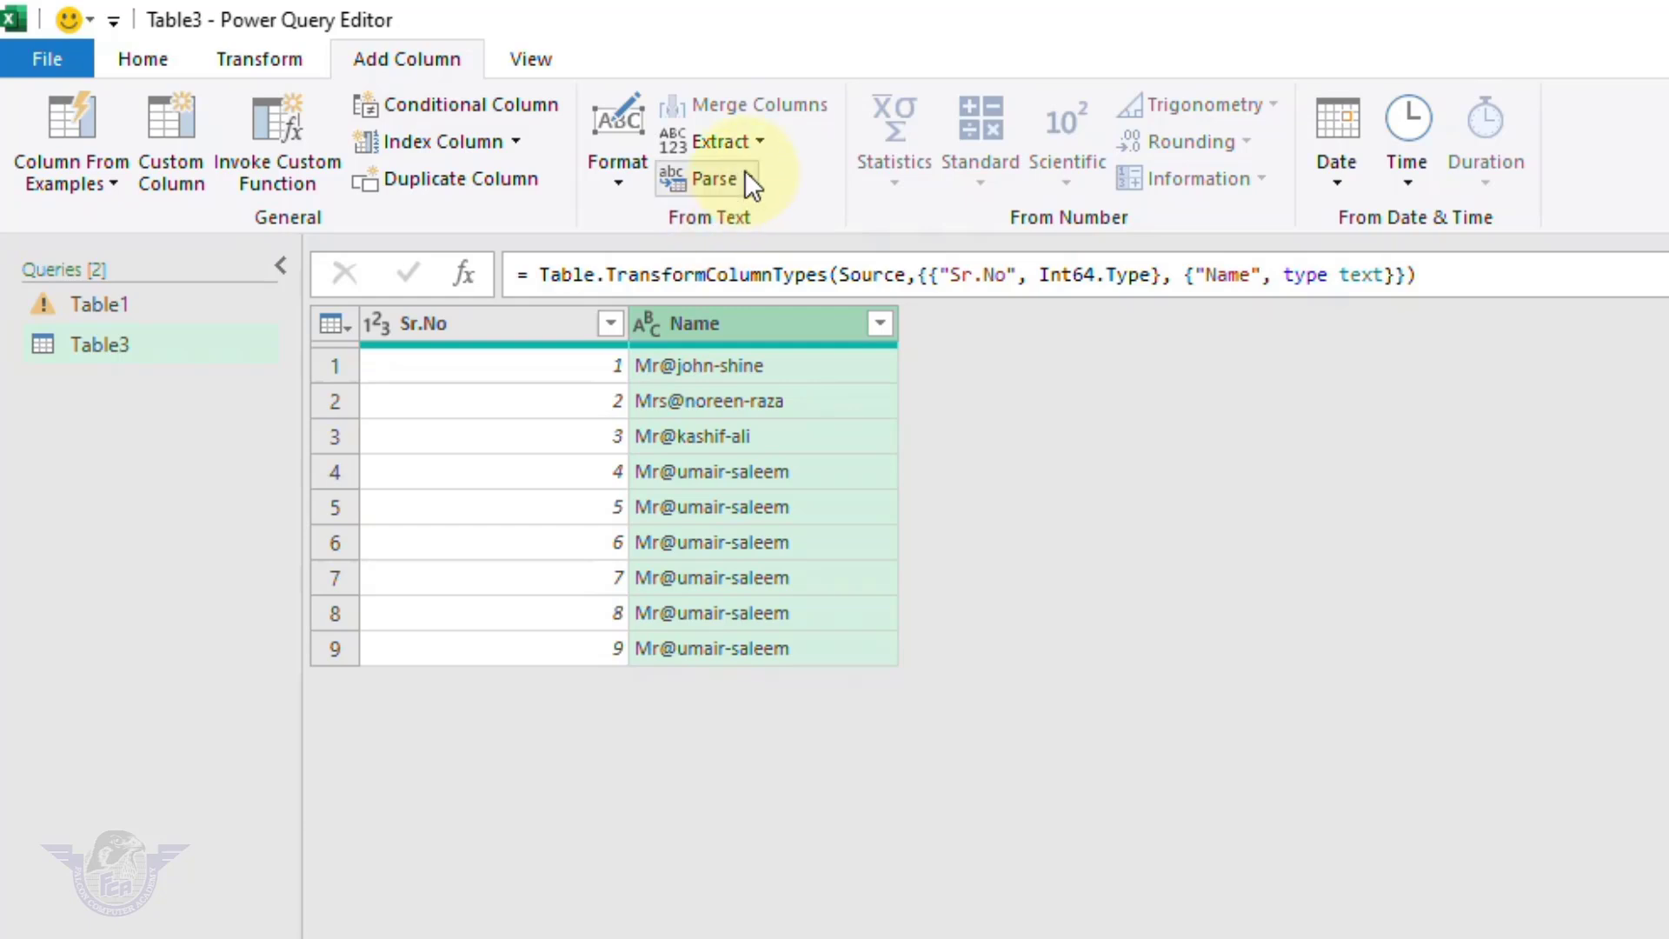
{"action": "left_click", "coordinate": [765, 139]}
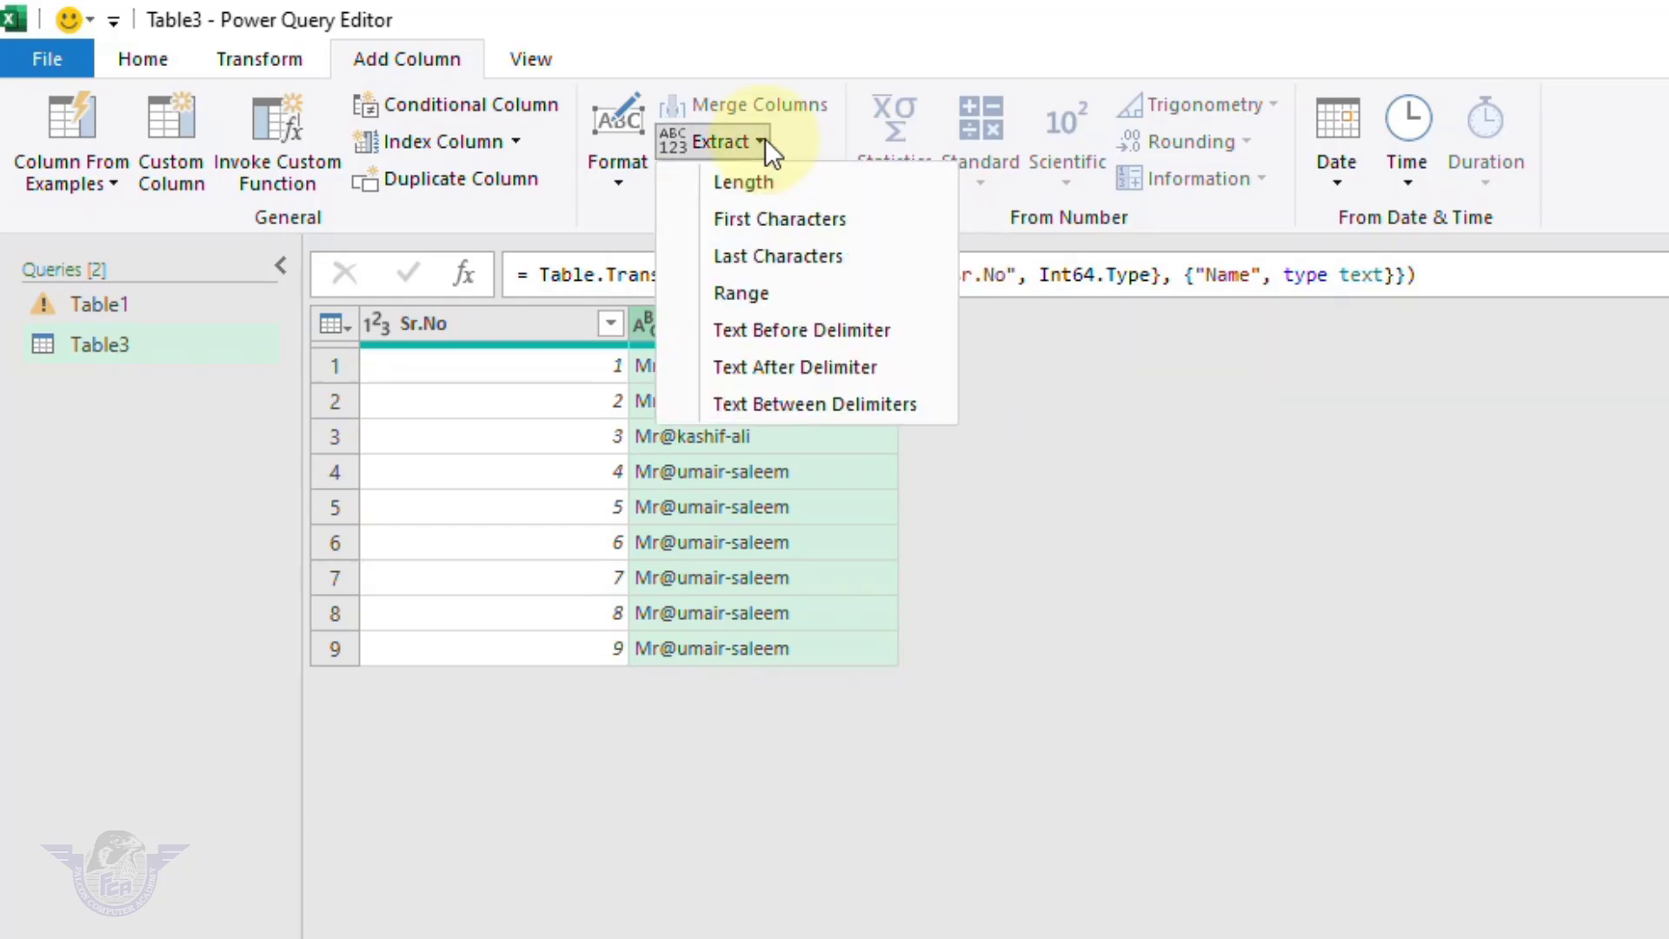
{"action": "left_click", "coordinate": [870, 333]}
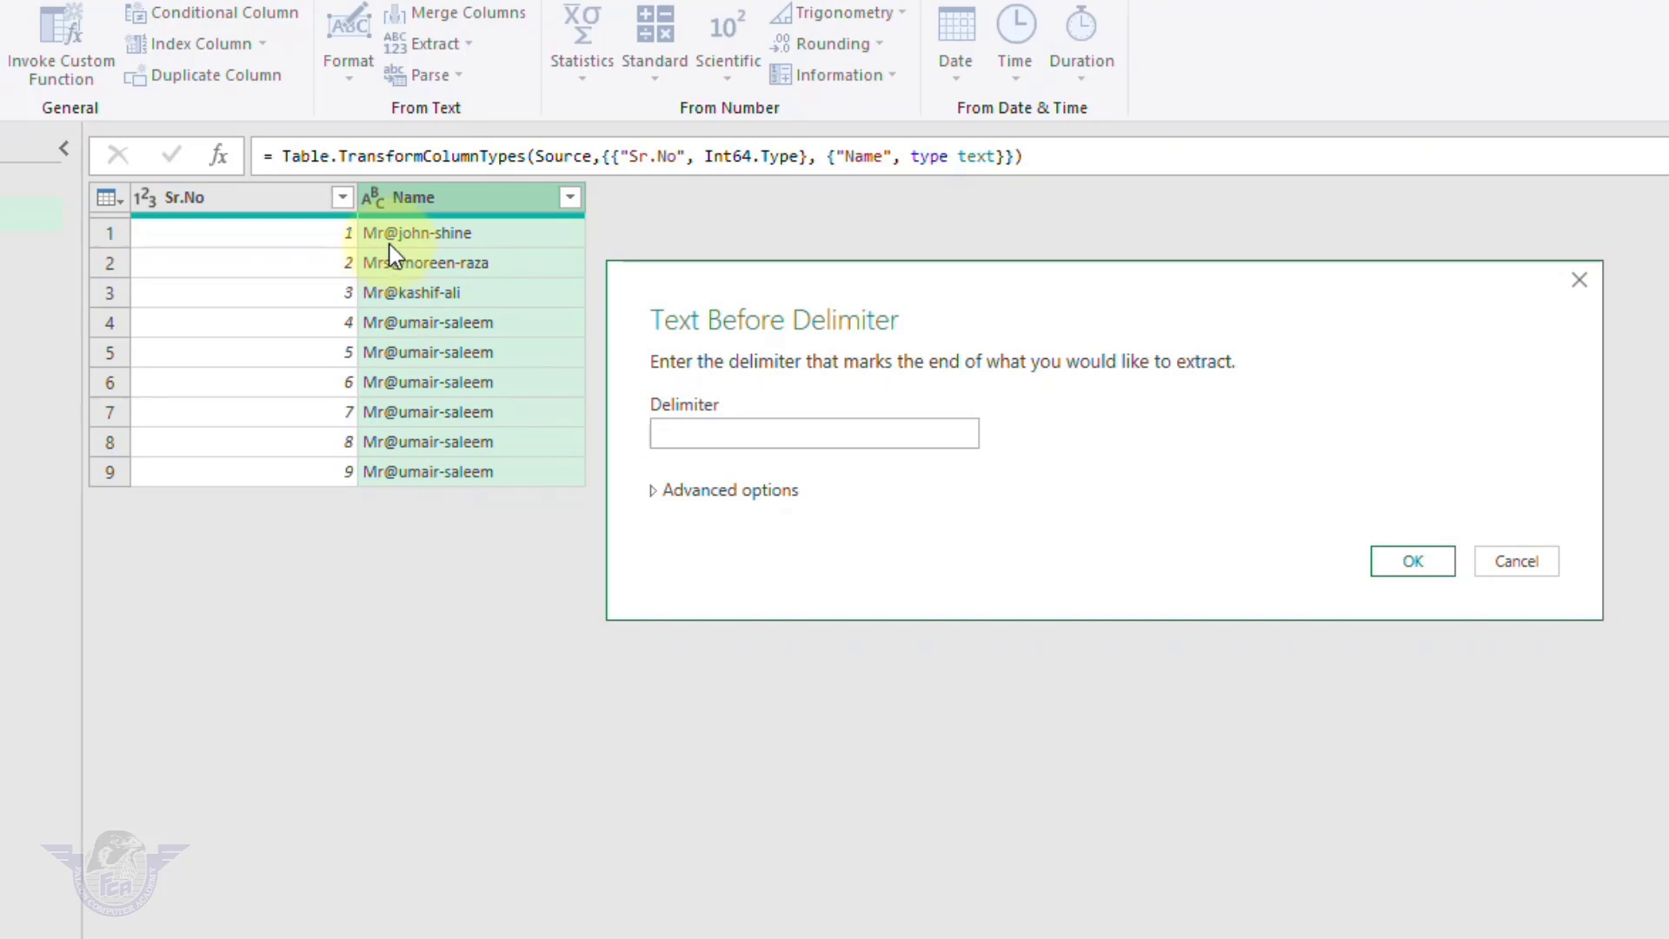
{"action": "left_click", "coordinate": [712, 432]}
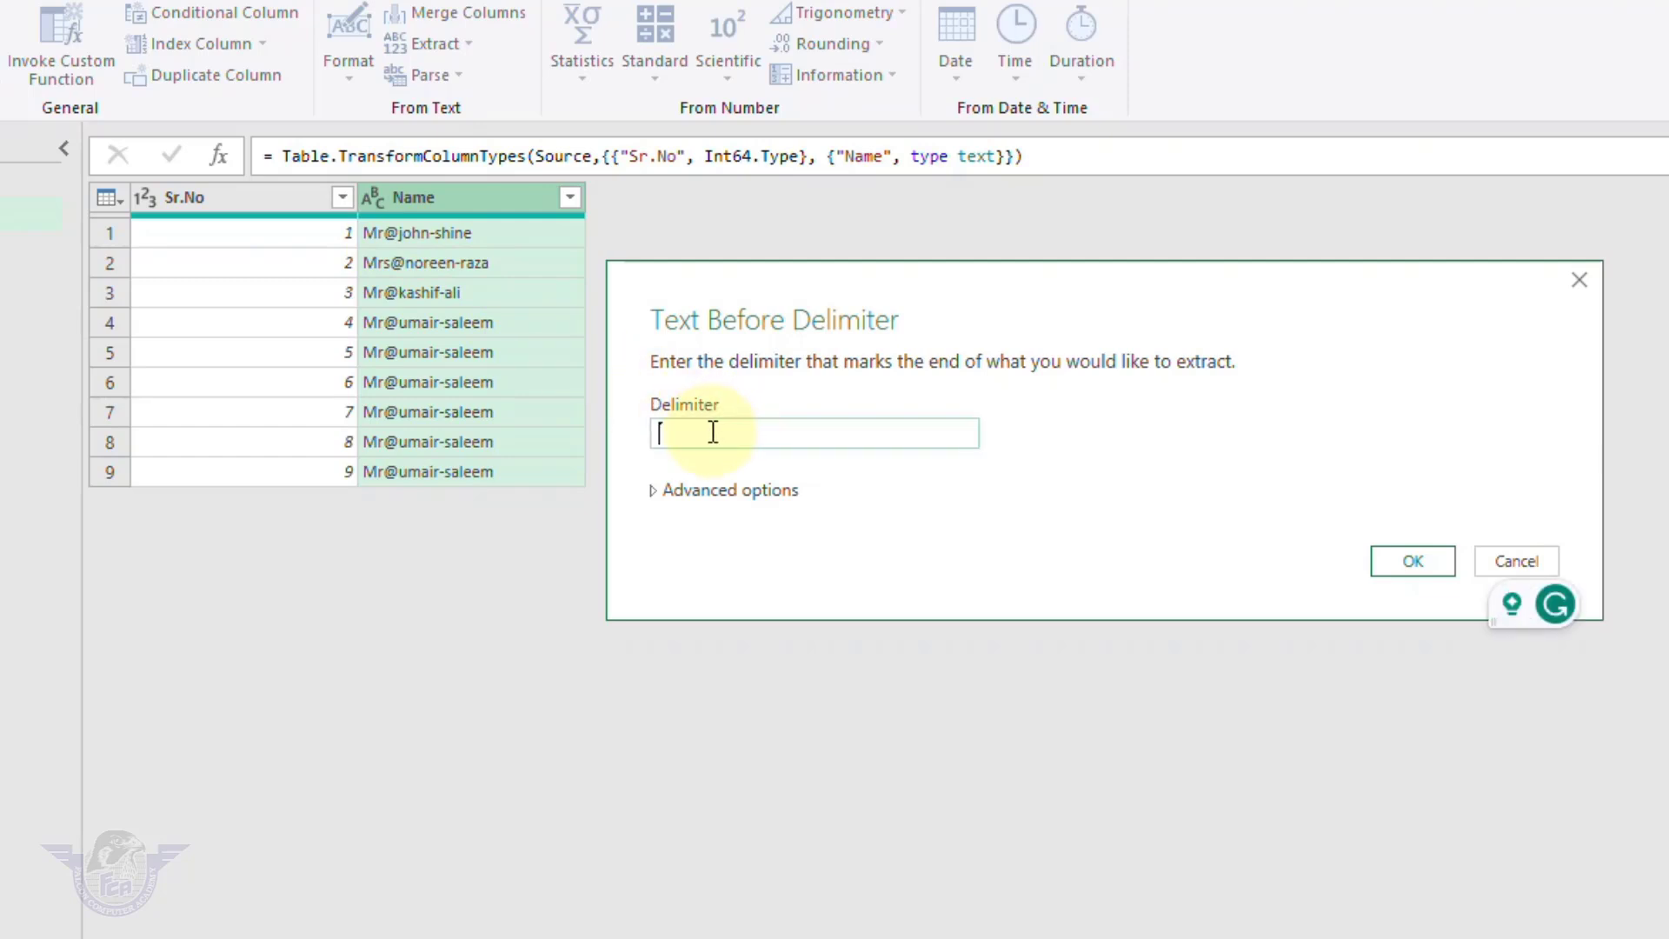
{"action": "type", "text": "@"}
{"action": "left_click", "coordinate": [1409, 558]}
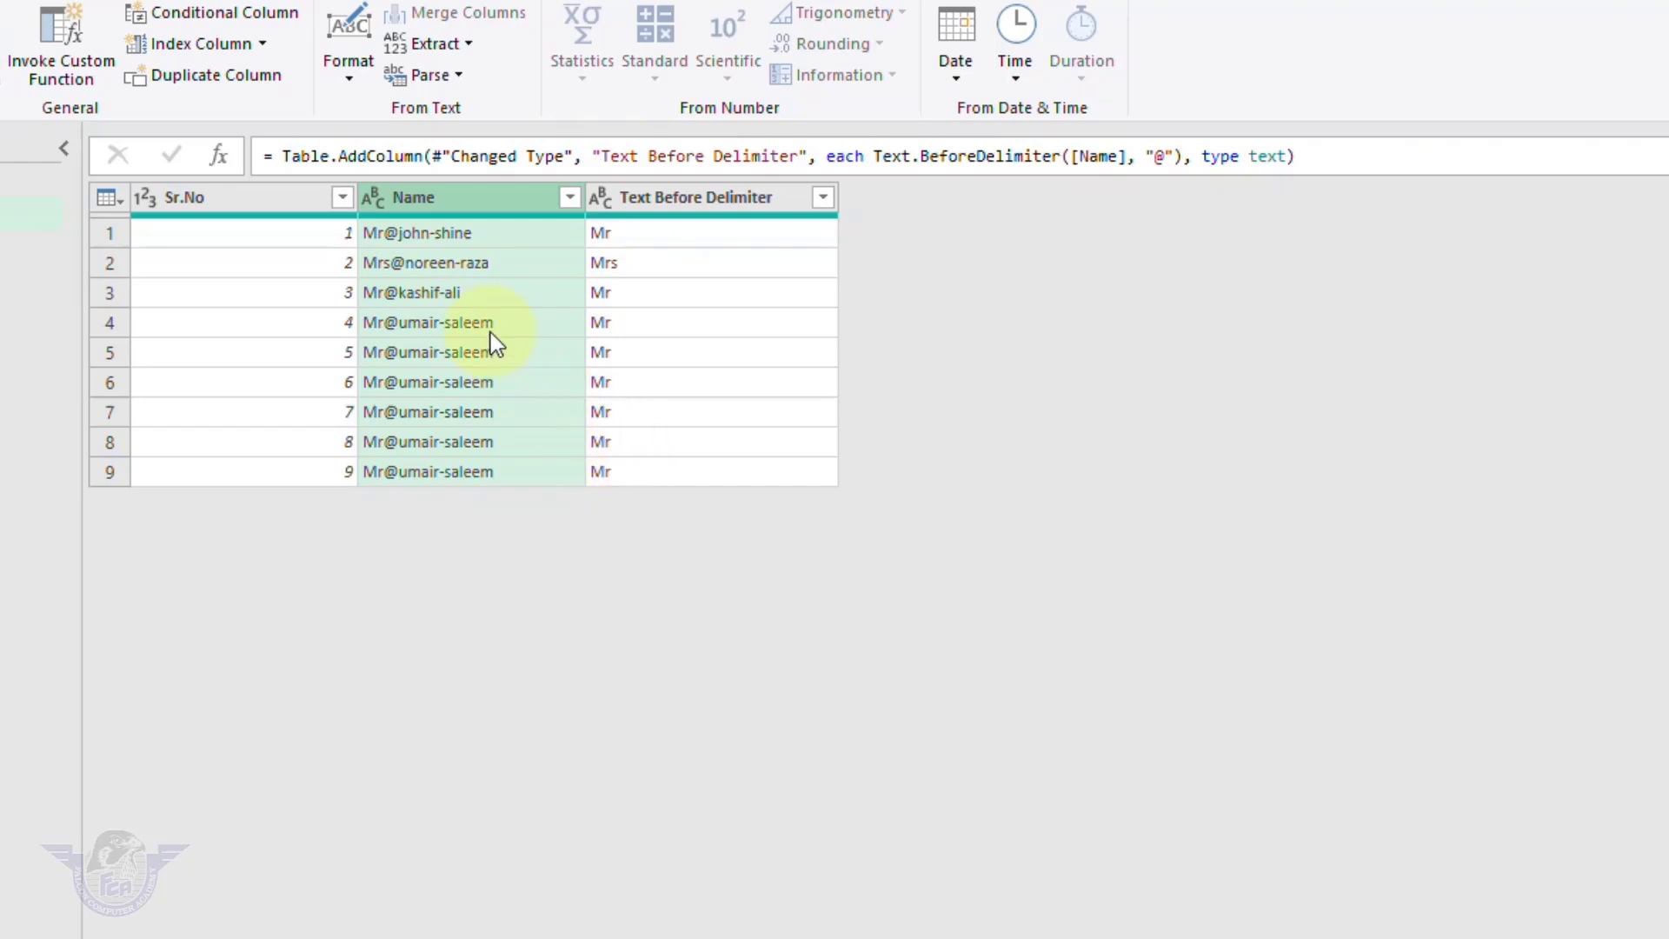
Add a column extracting the text between the "@" and "-" delimiters from the Name column.
{"action": "left_click", "coordinate": [463, 45]}
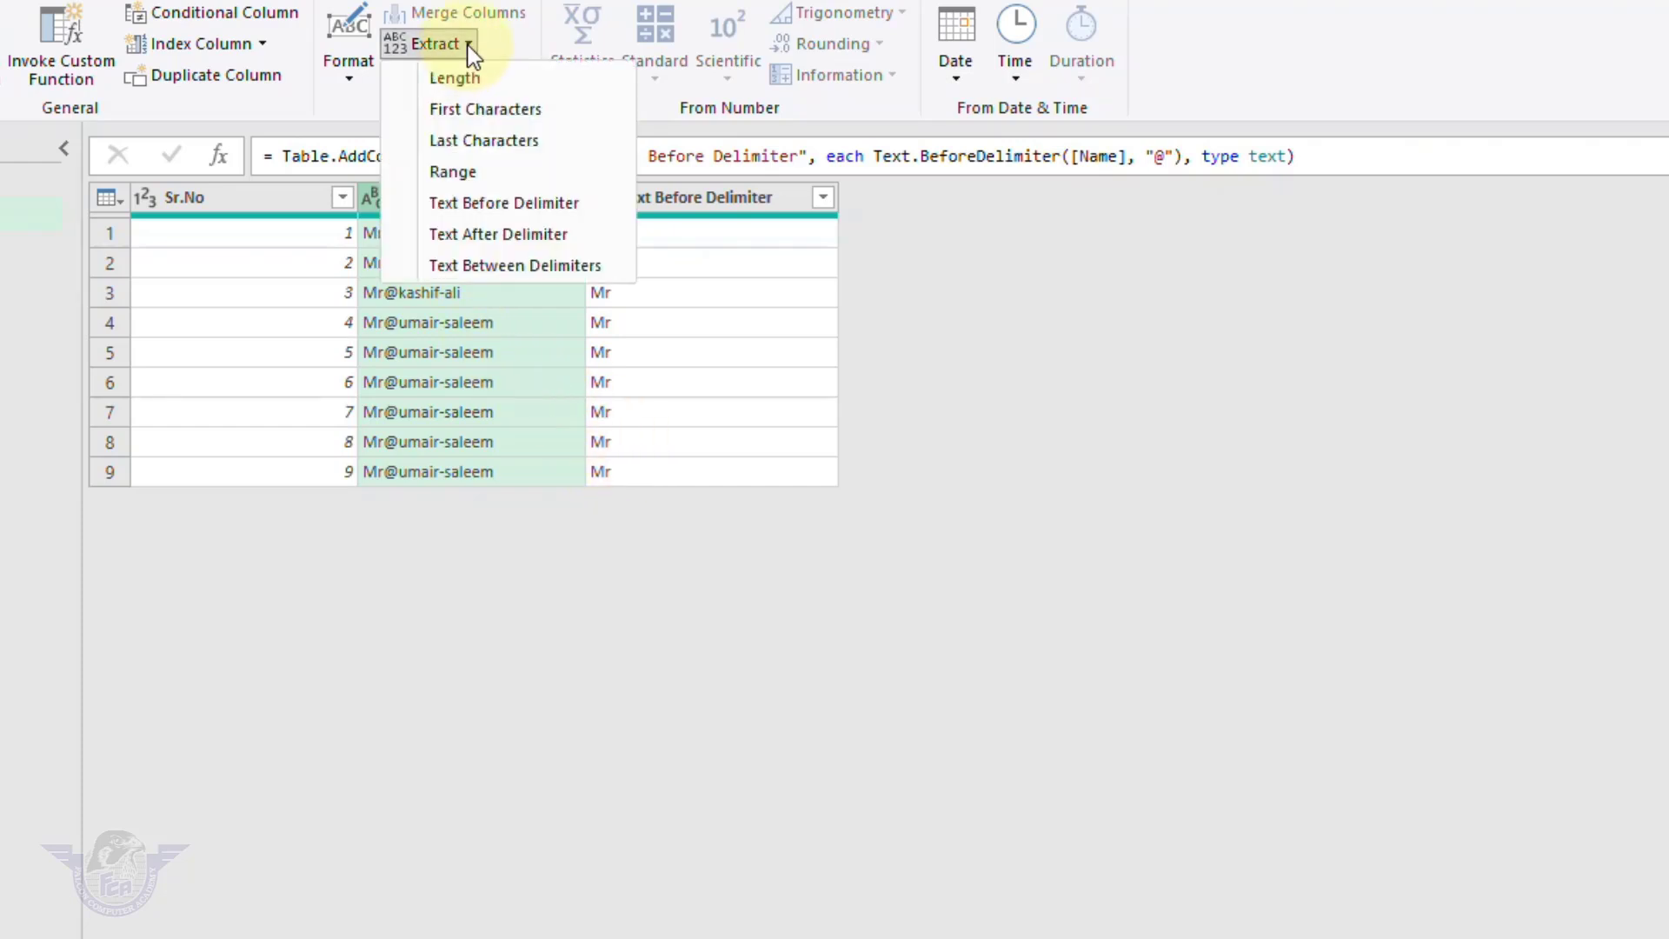
{"action": "left_click", "coordinate": [556, 265]}
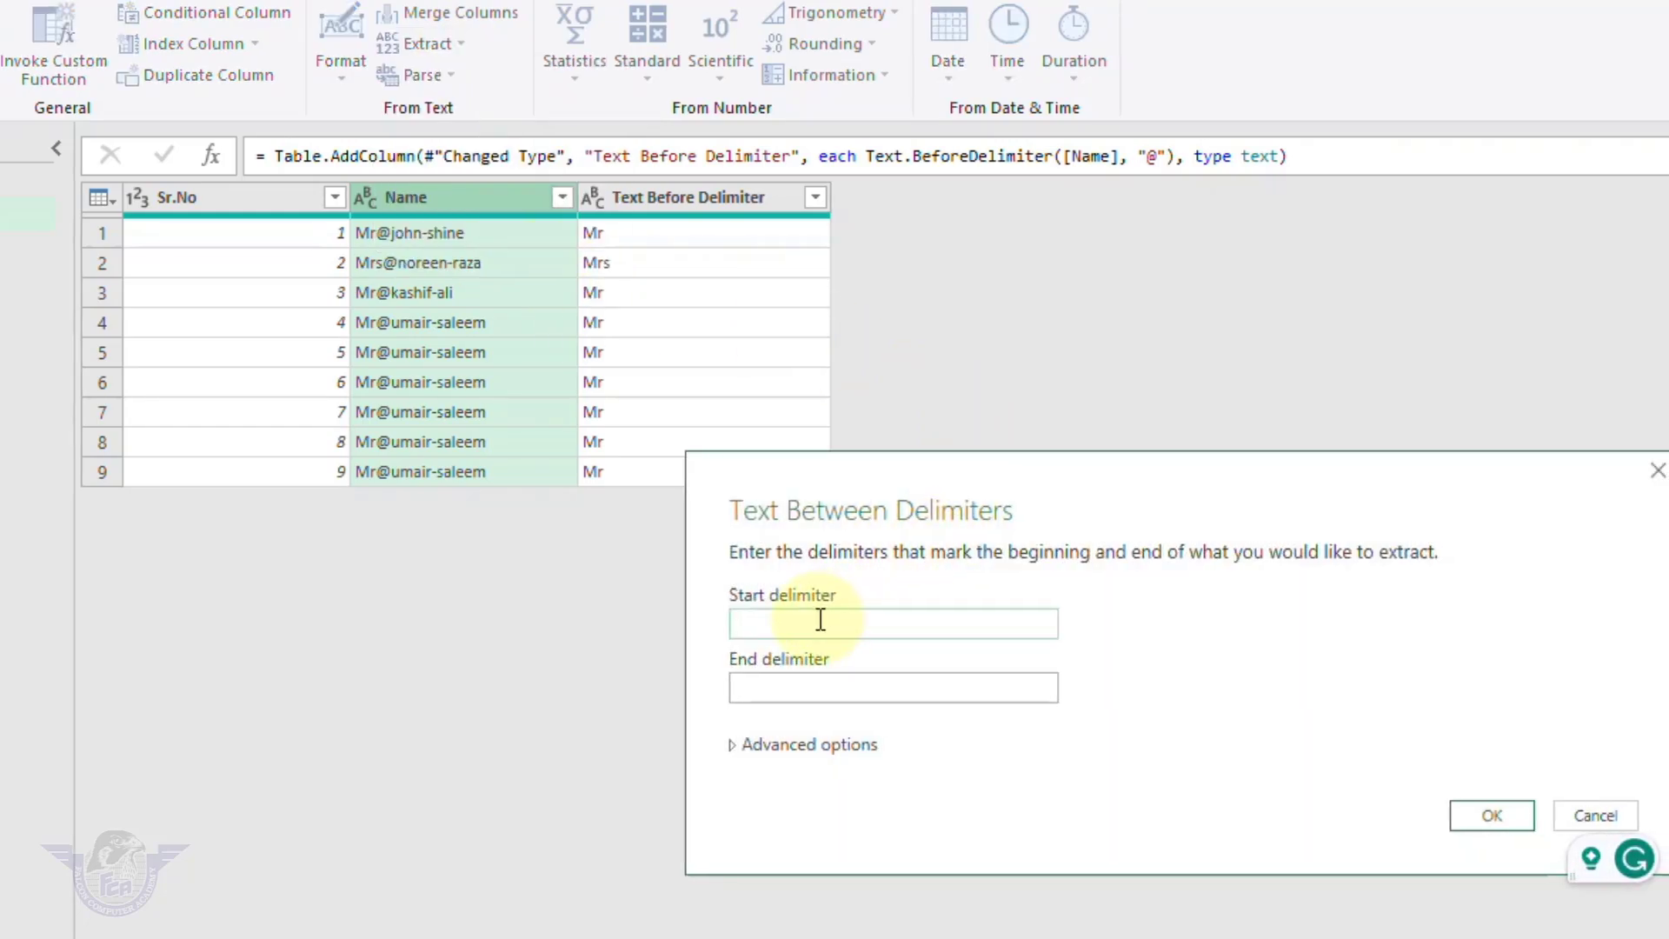
{"action": "type", "text": "@"}
{"action": "left_click", "coordinate": [715, 688]}
{"action": "type", "text": "-"}
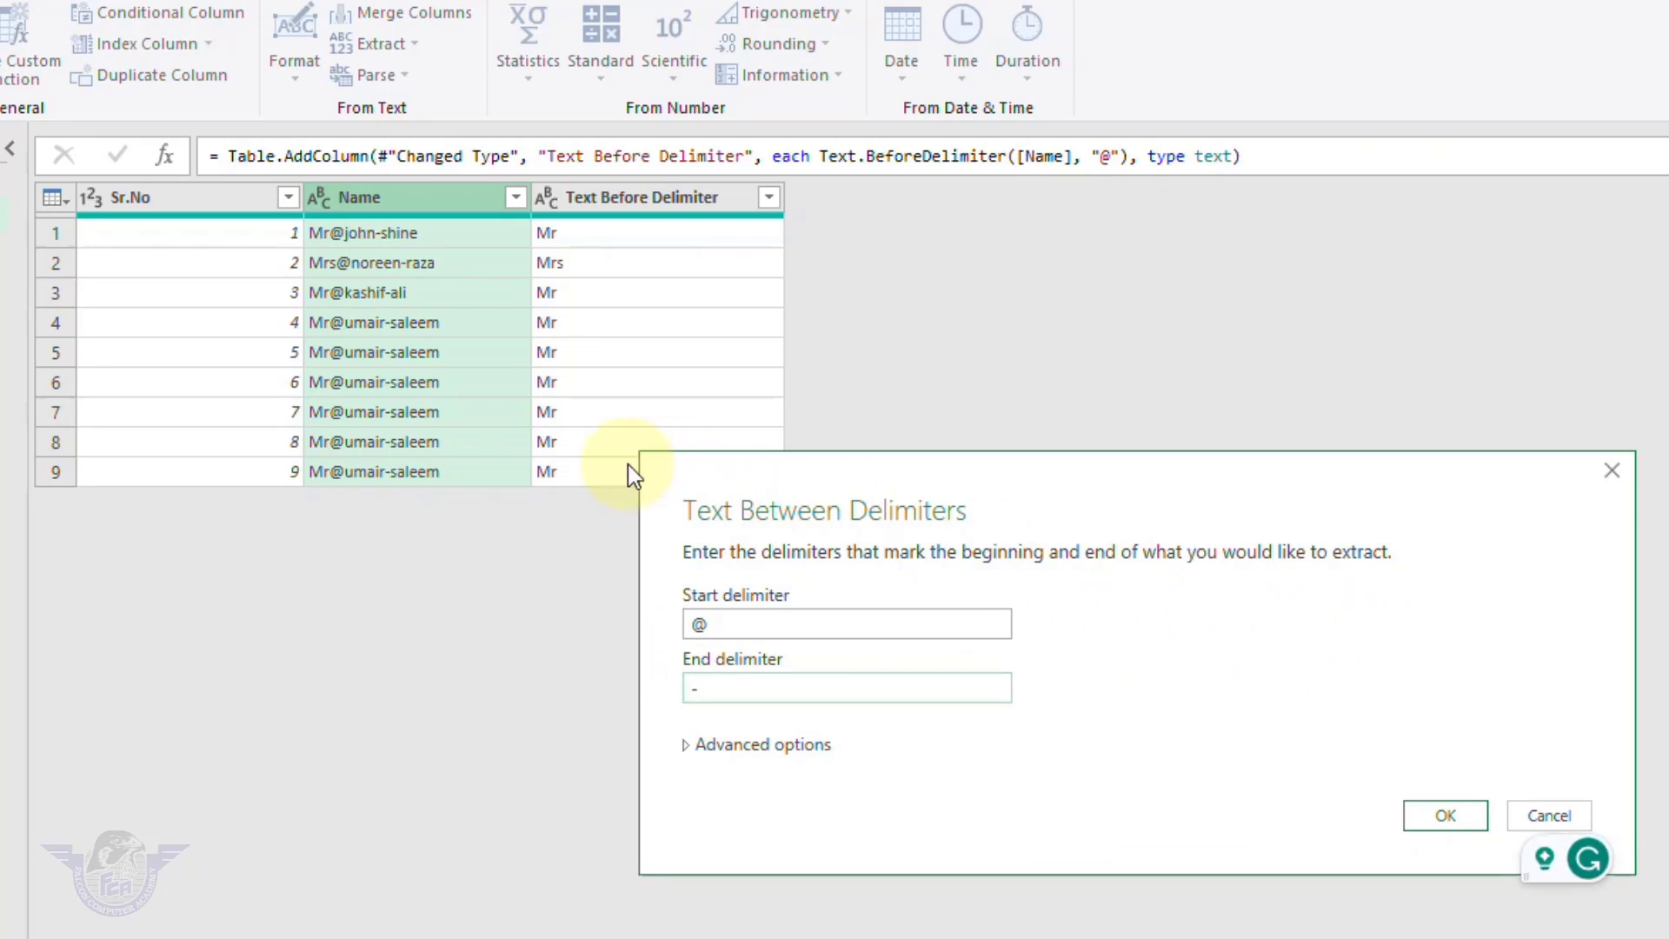
{"action": "left_click", "coordinate": [1447, 815]}
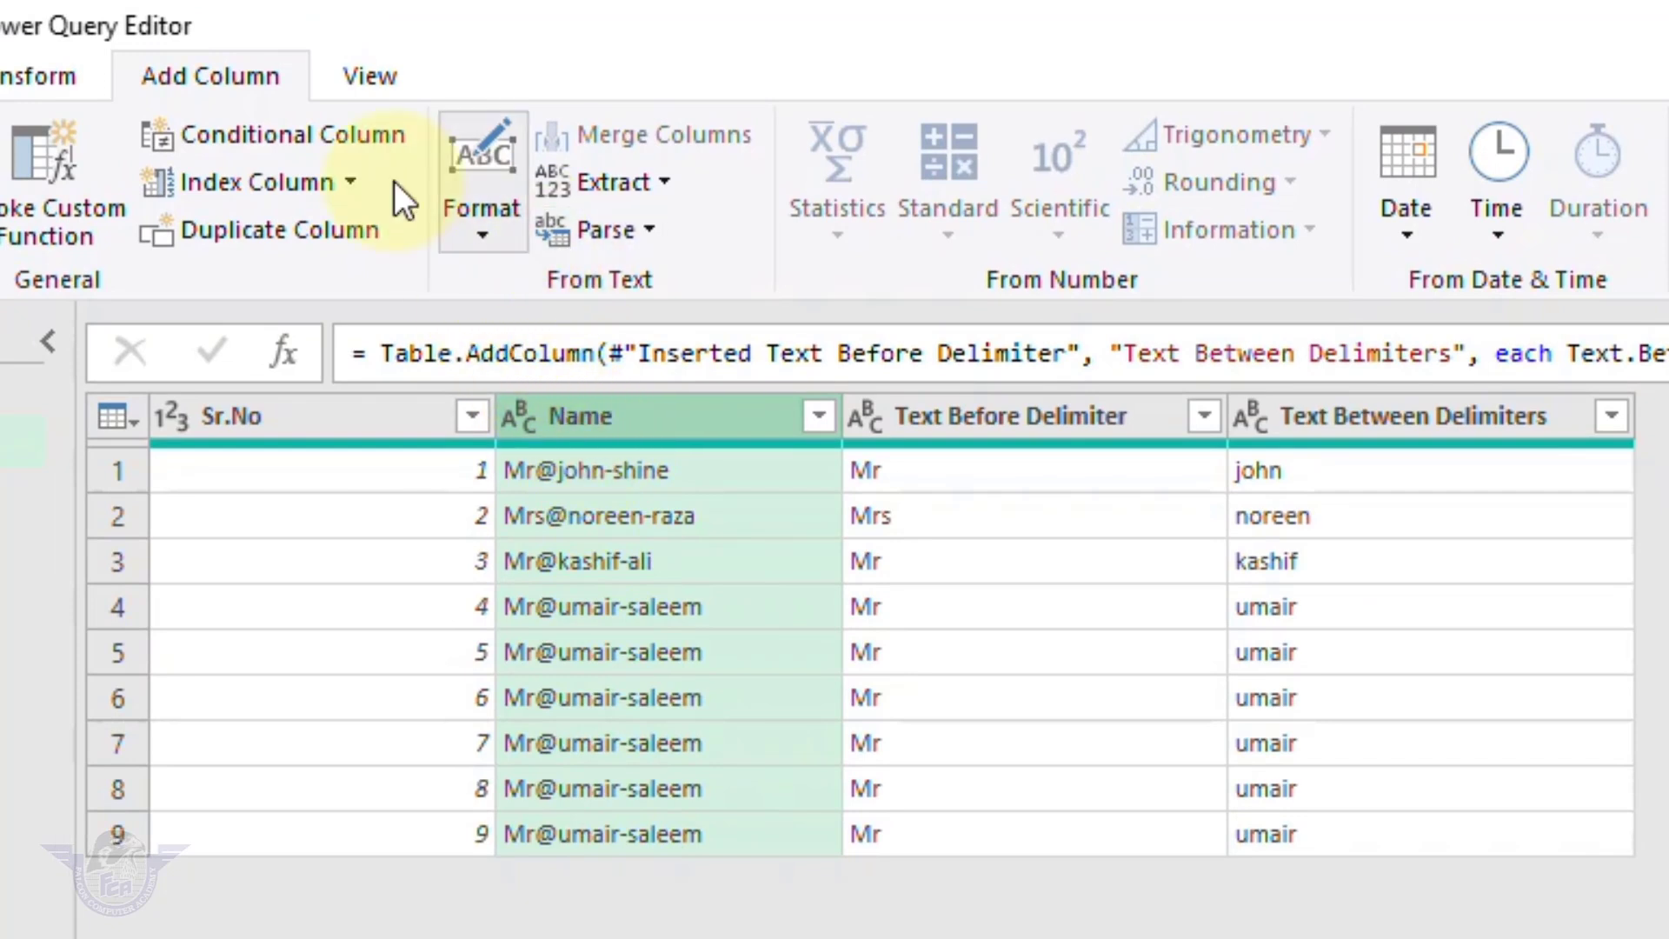
Add a column extracting the text after the "-" delimiter from the Name column.
{"action": "left_click", "coordinate": [649, 183]}
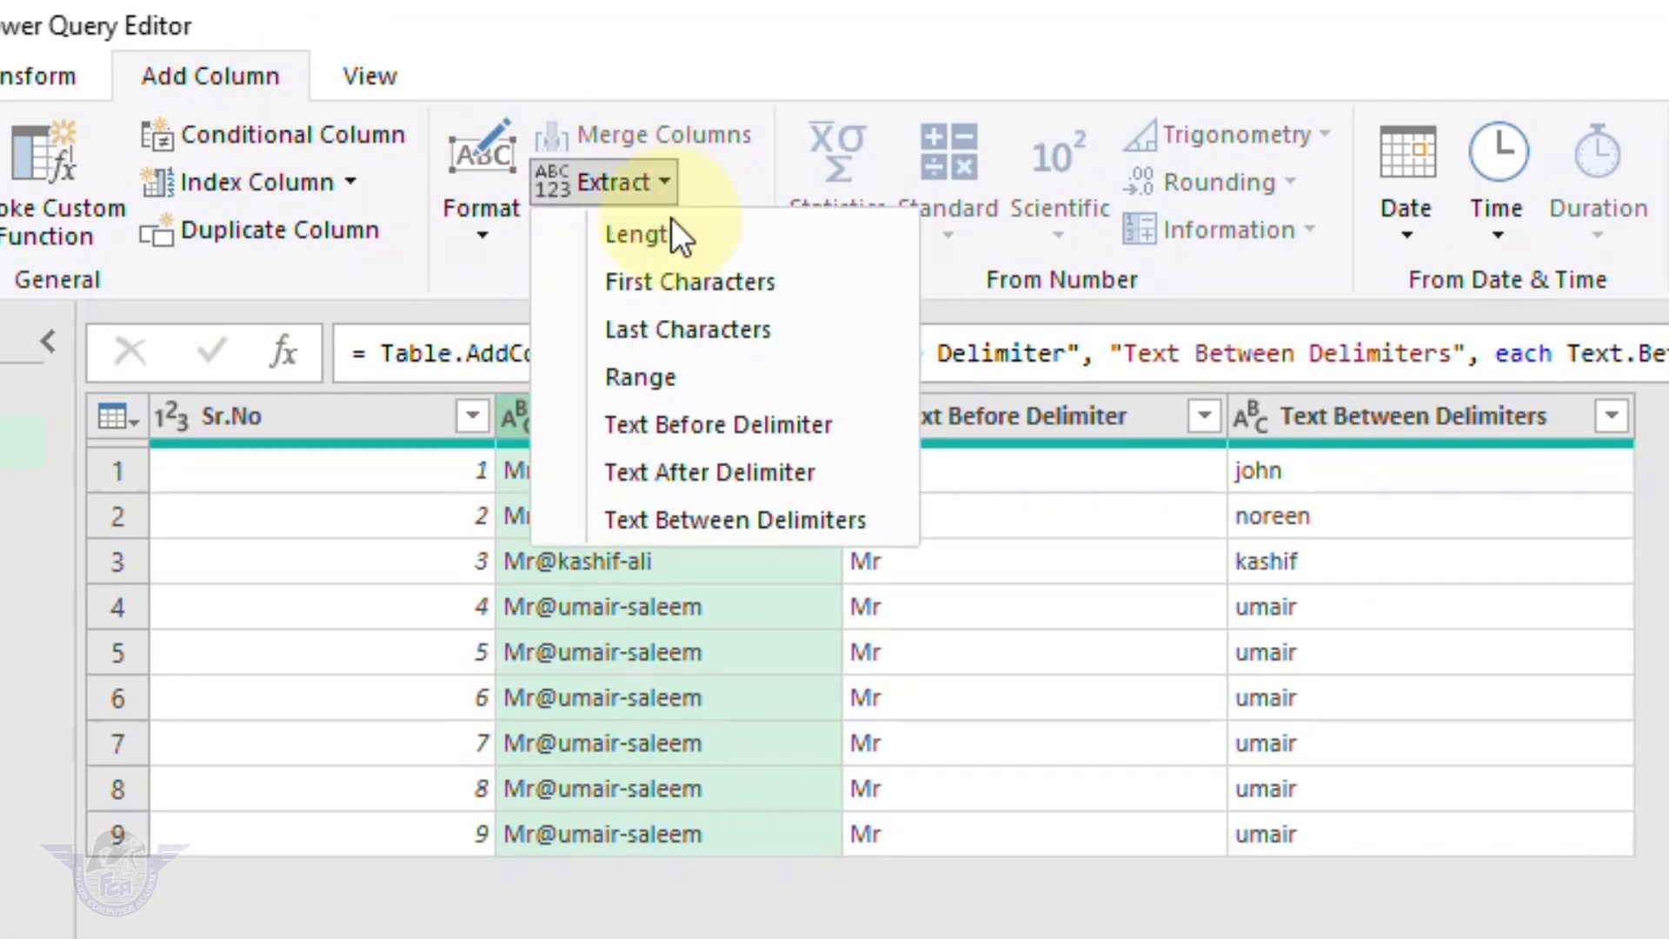
{"action": "left_click", "coordinate": [777, 474]}
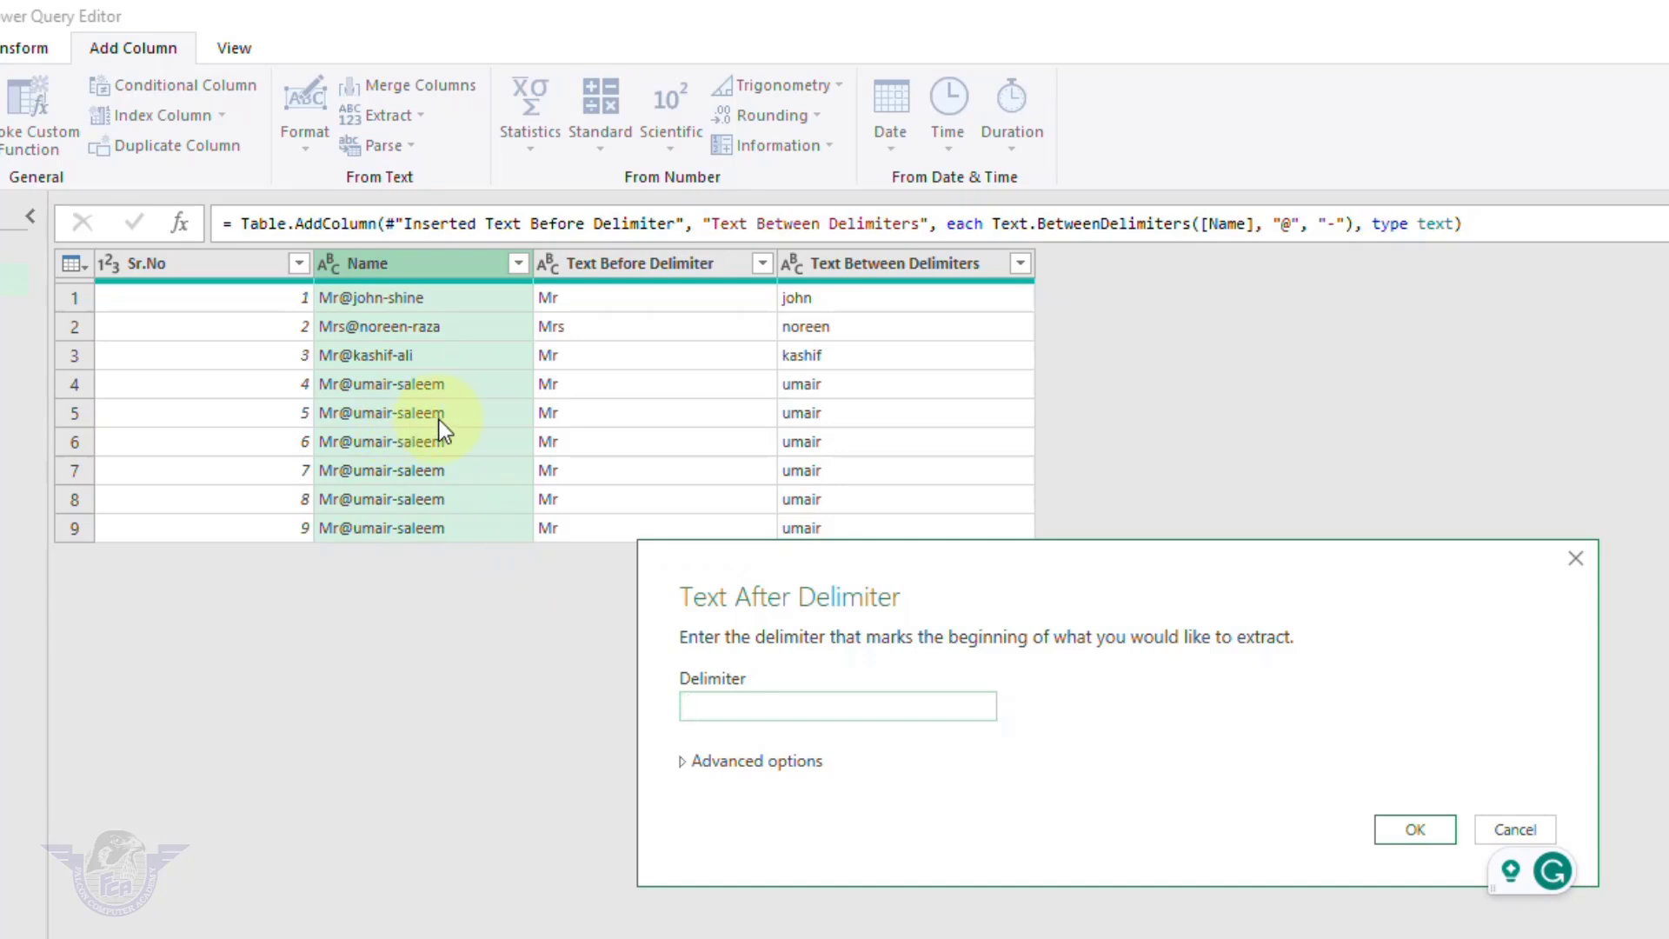
{"action": "type", "text": "-"}
{"action": "left_click", "coordinate": [1397, 828]}
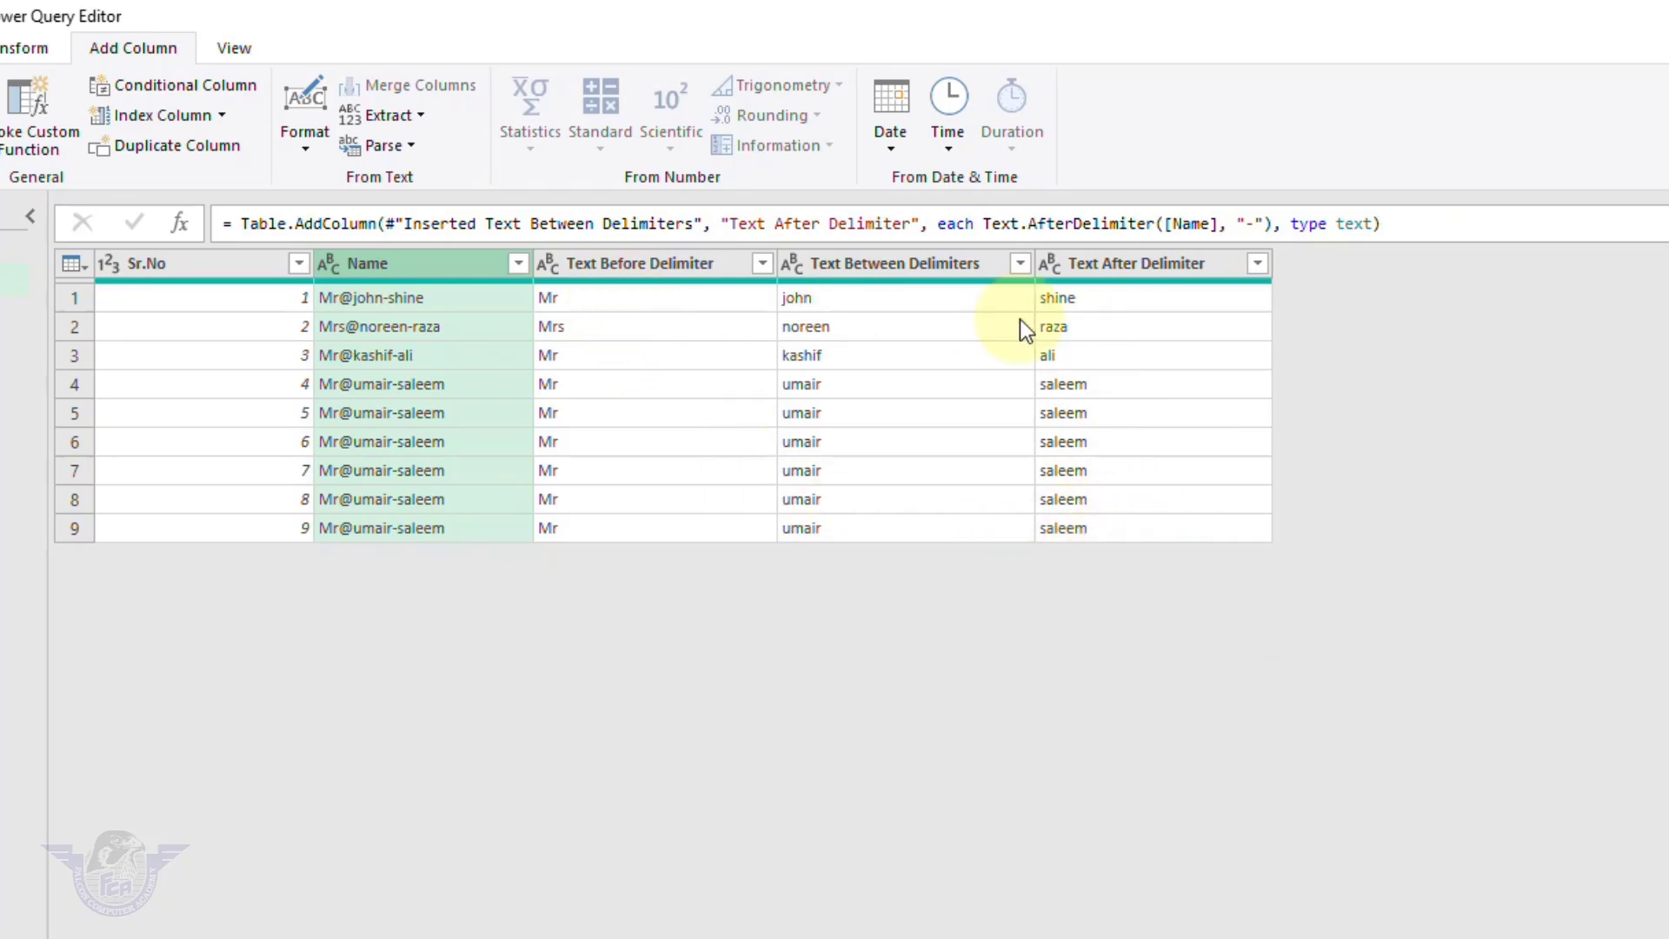
Set up a column merge of the three extracted text columns in order, with Space as the separator.
{"action": "left_click", "coordinate": [689, 268]}
{"action": "left_click", "coordinate": [880, 268], "text": "ctrl"}
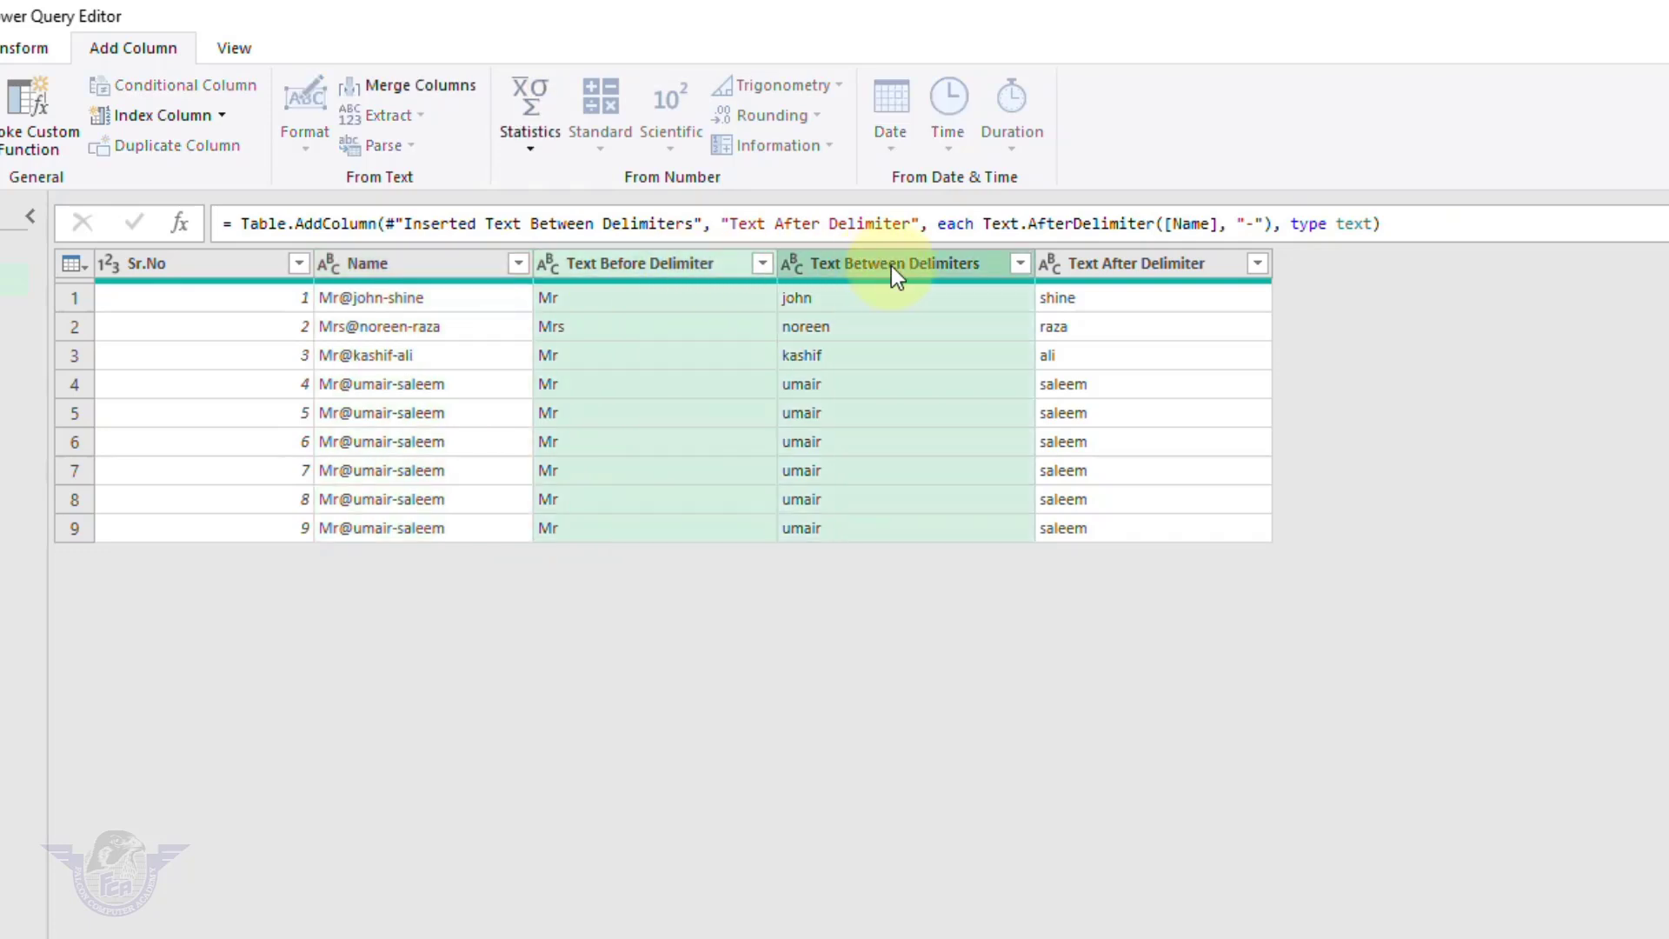
{"action": "left_click", "coordinate": [1103, 263], "text": "ctrl"}
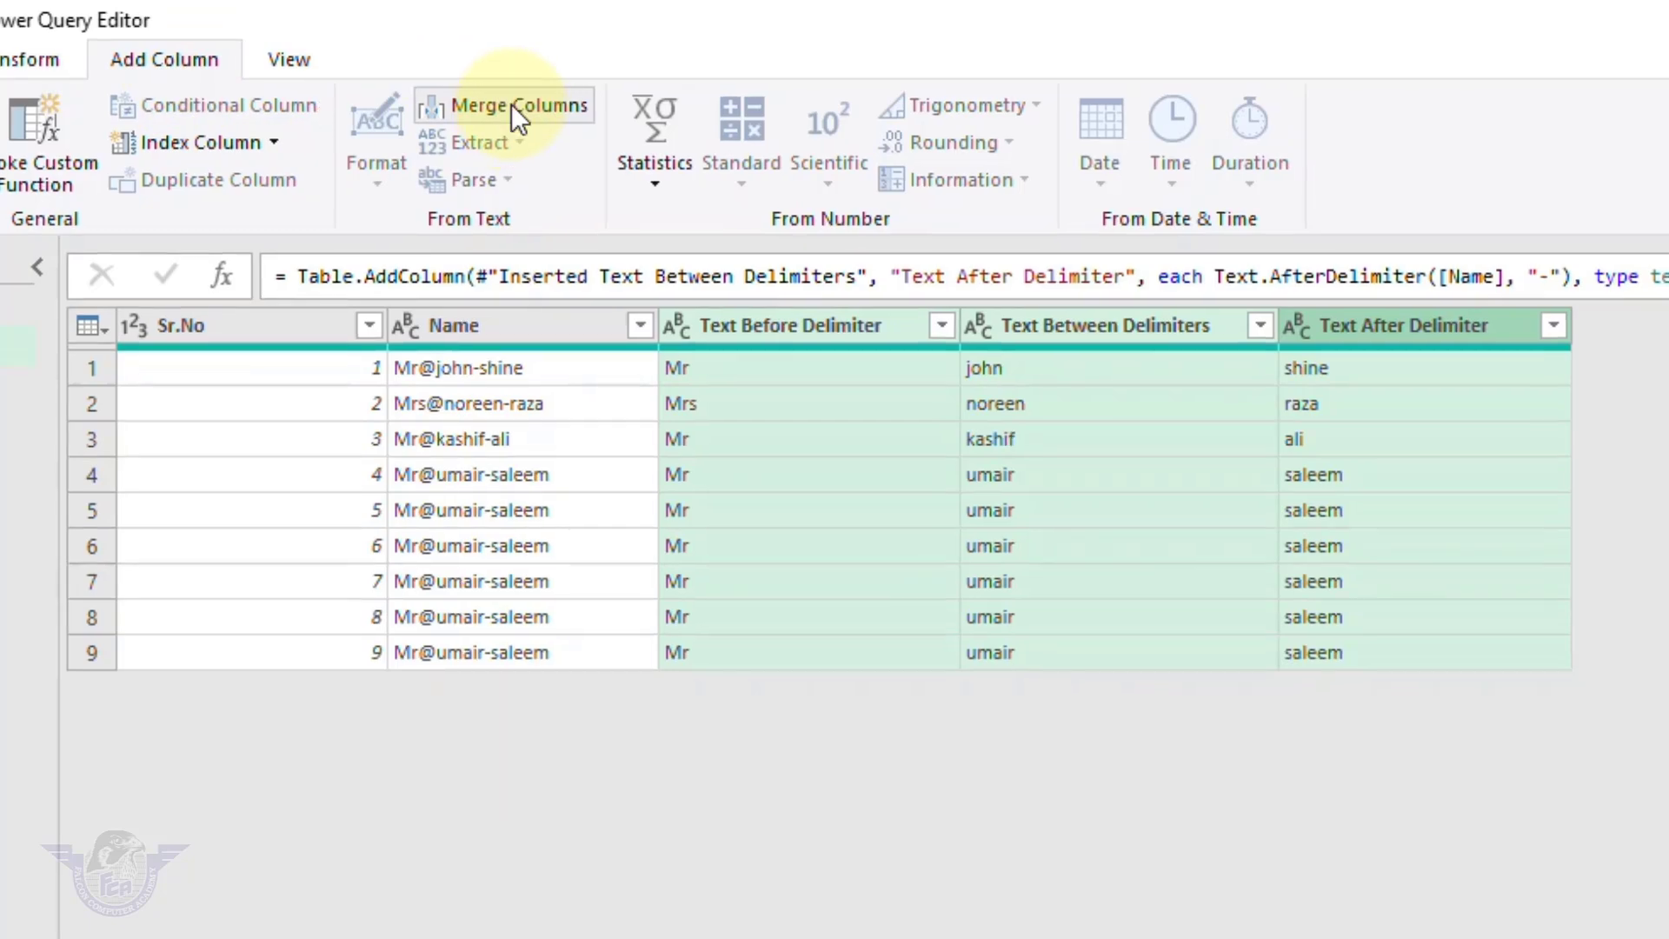
{"action": "left_click", "coordinate": [448, 93]}
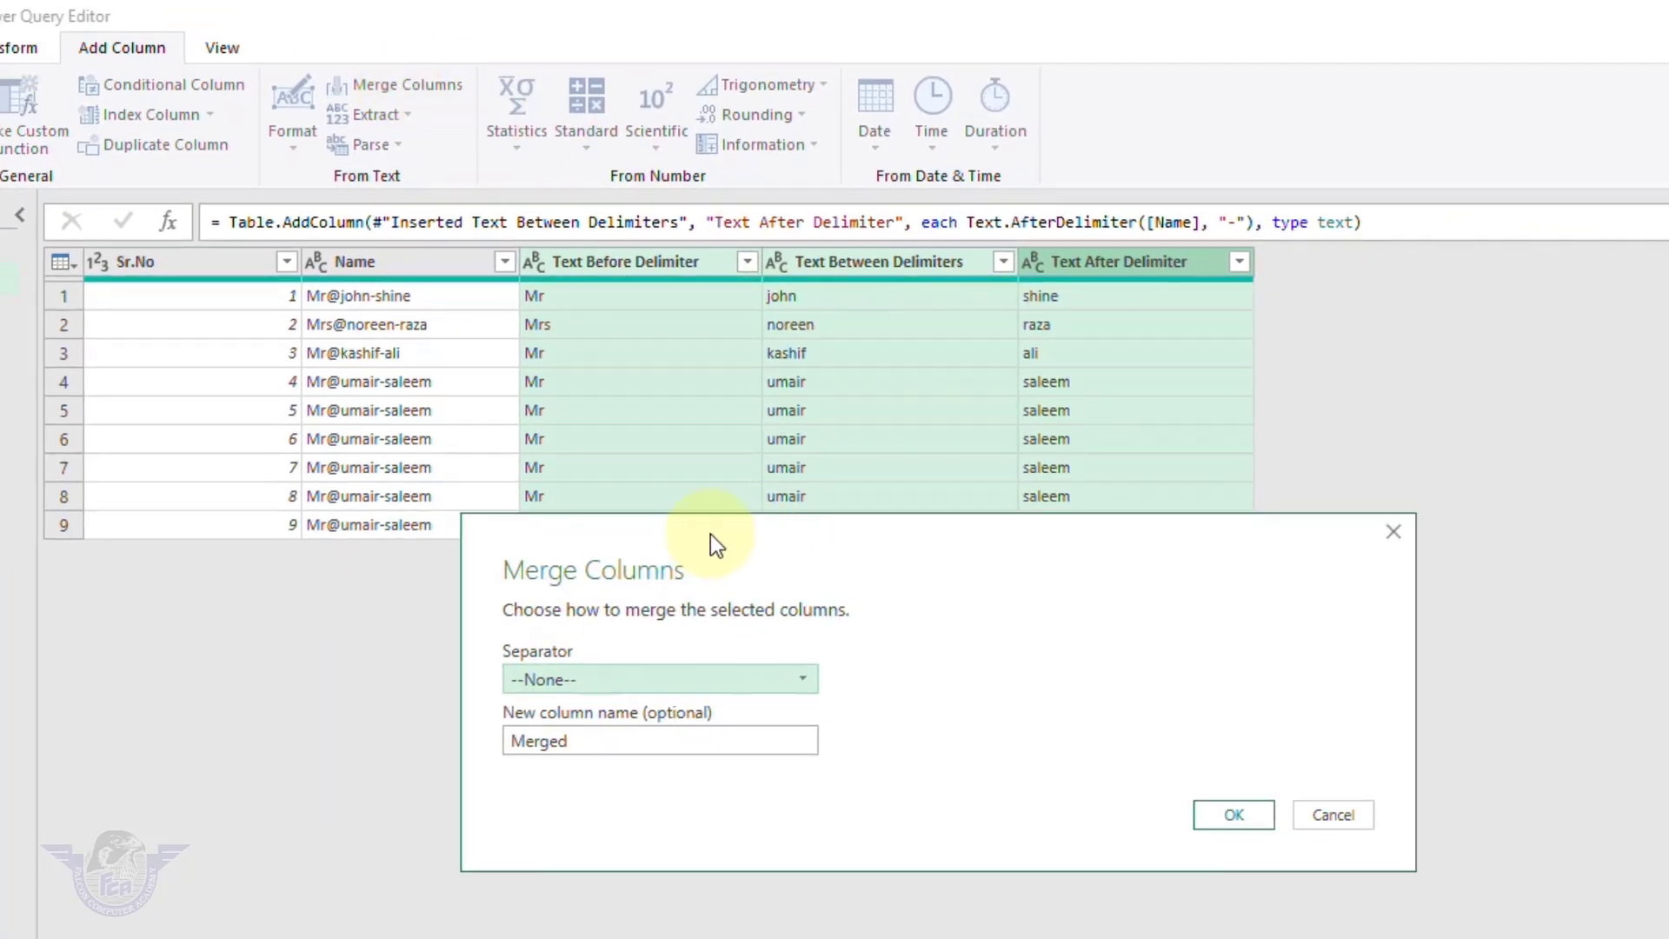
{"action": "left_click_drag", "start_coordinate": [711, 534], "coordinate": [577, 570]}
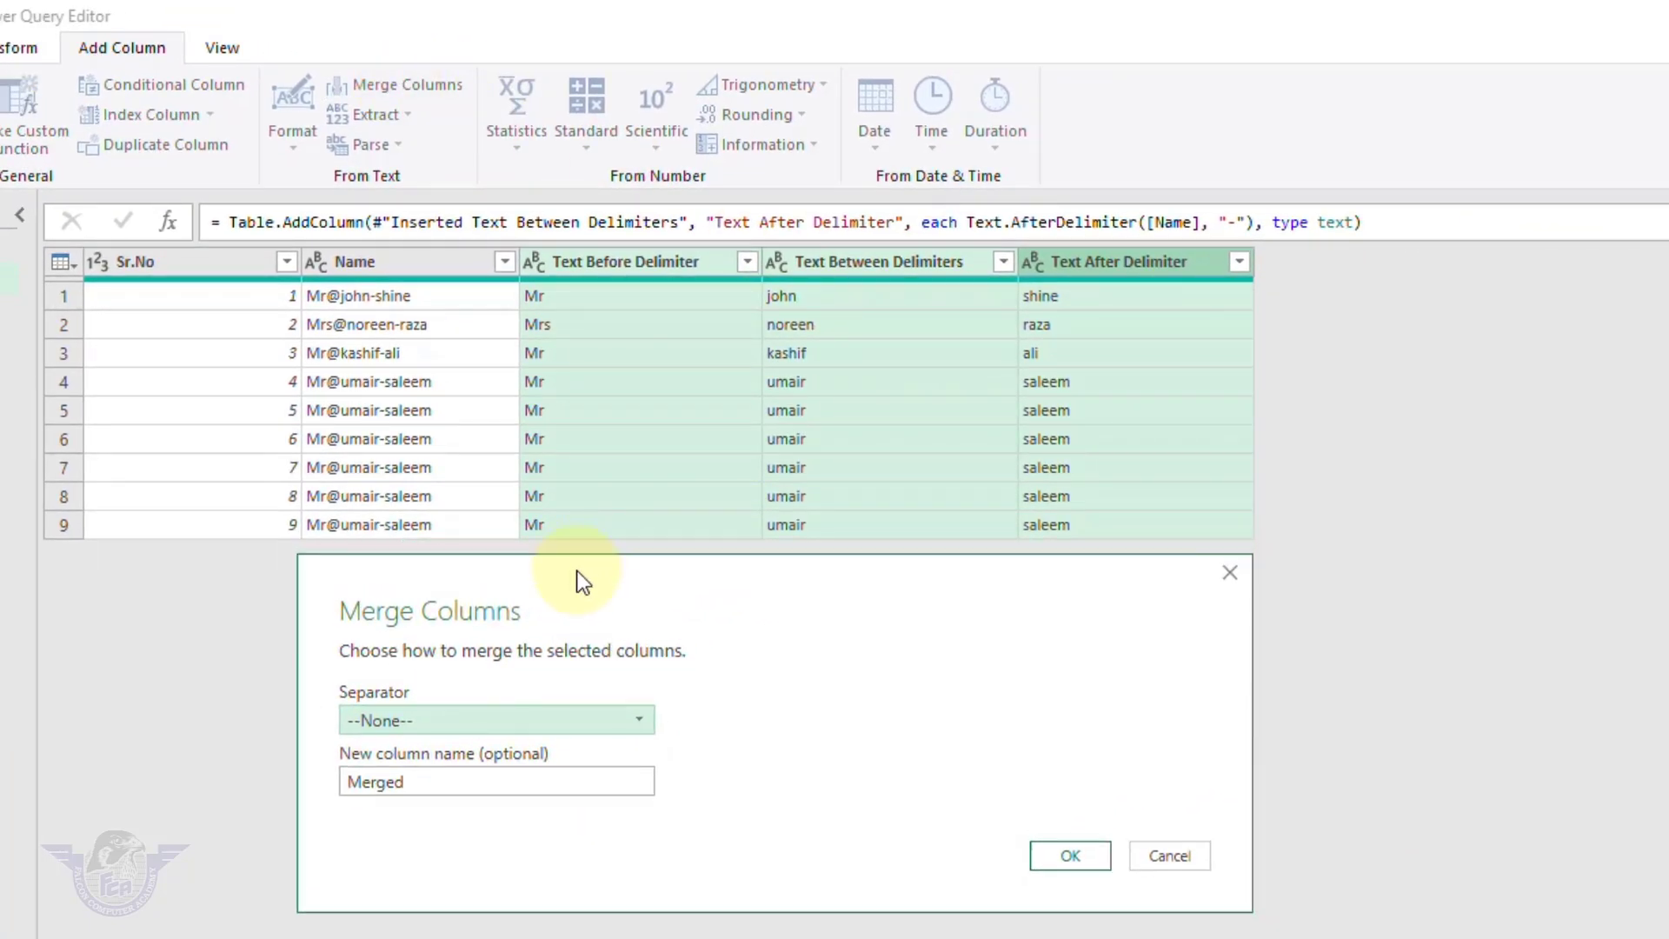
{"action": "left_click", "coordinate": [417, 721]}
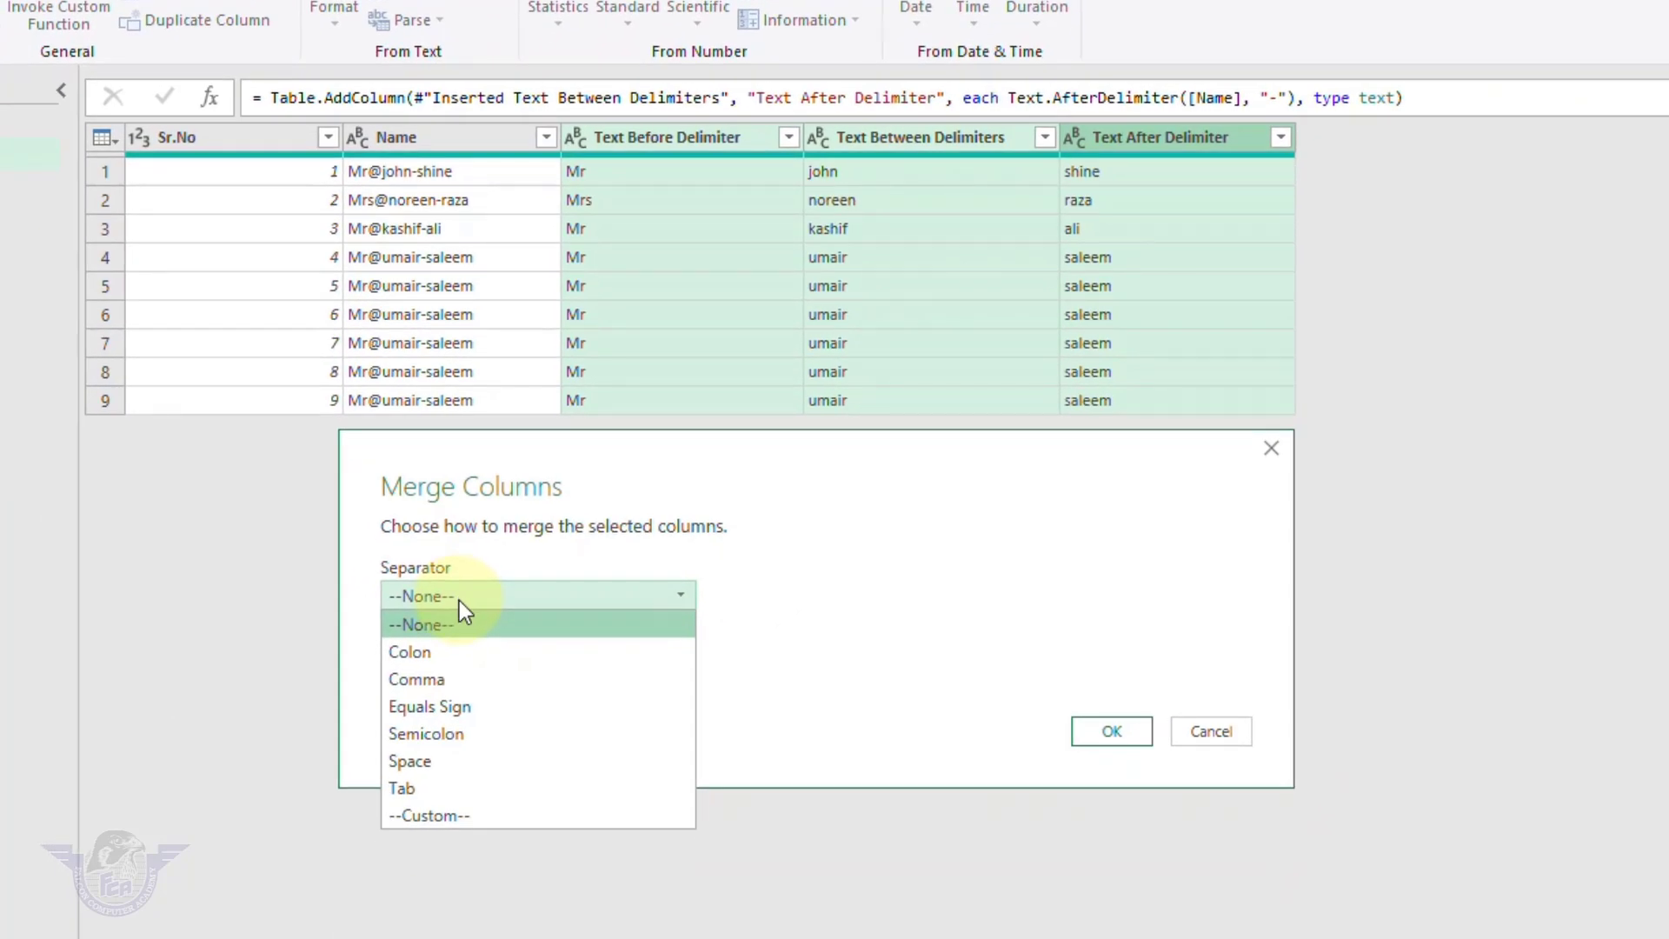
{"action": "left_click", "coordinate": [450, 759]}
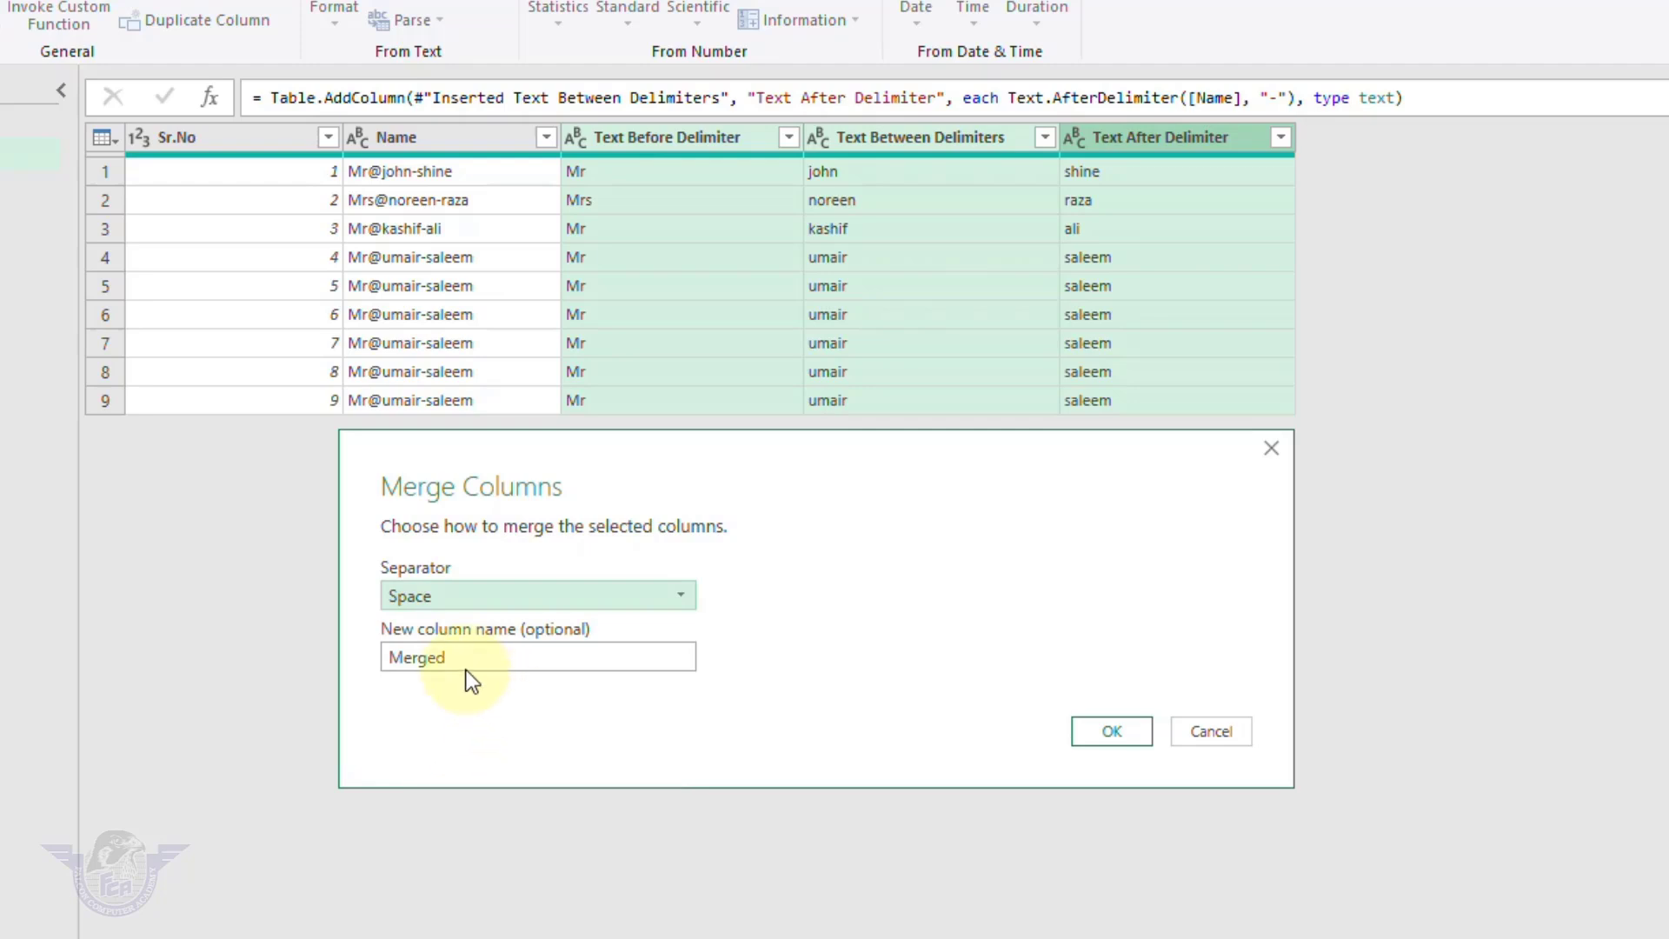
Name the merged column "Complete Name" and create it.
{"action": "left_click_drag", "start_coordinate": [467, 660], "coordinate": [342, 650]}
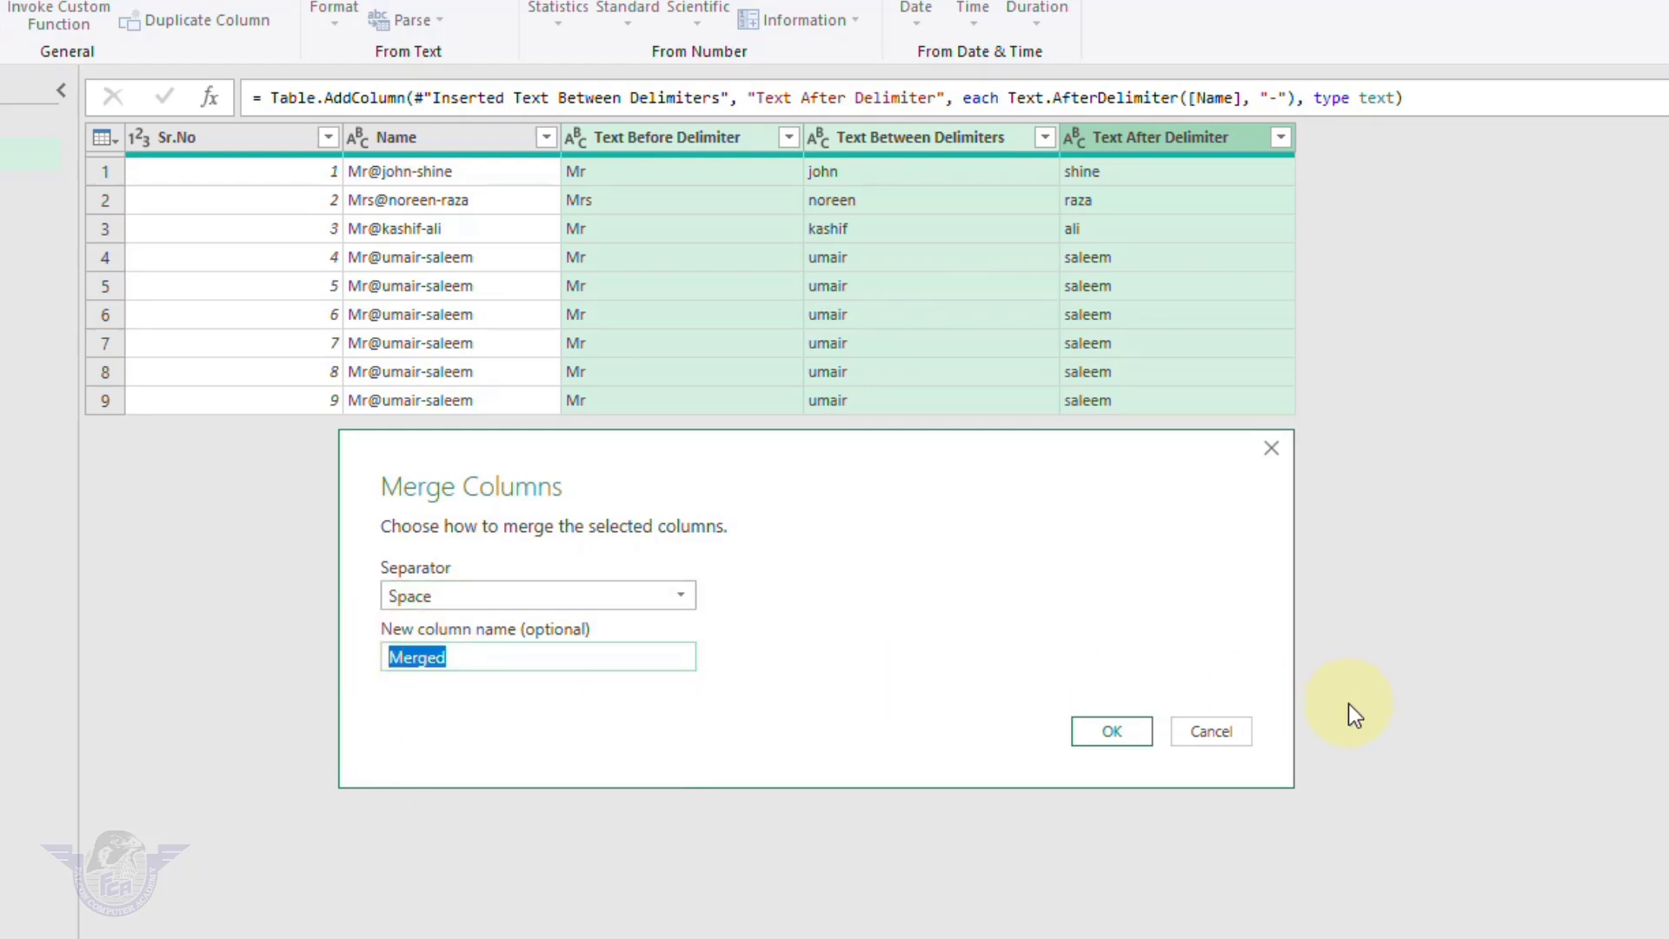
{"action": "type", "text": "Complete name"}
{"action": "key", "text": "BackSpace"}
{"action": "key", "text": "BackSpace"}
{"action": "key", "text": "BackSpace"}
{"action": "key", "text": "BackSpace"}
{"action": "type", "text": "Name"}
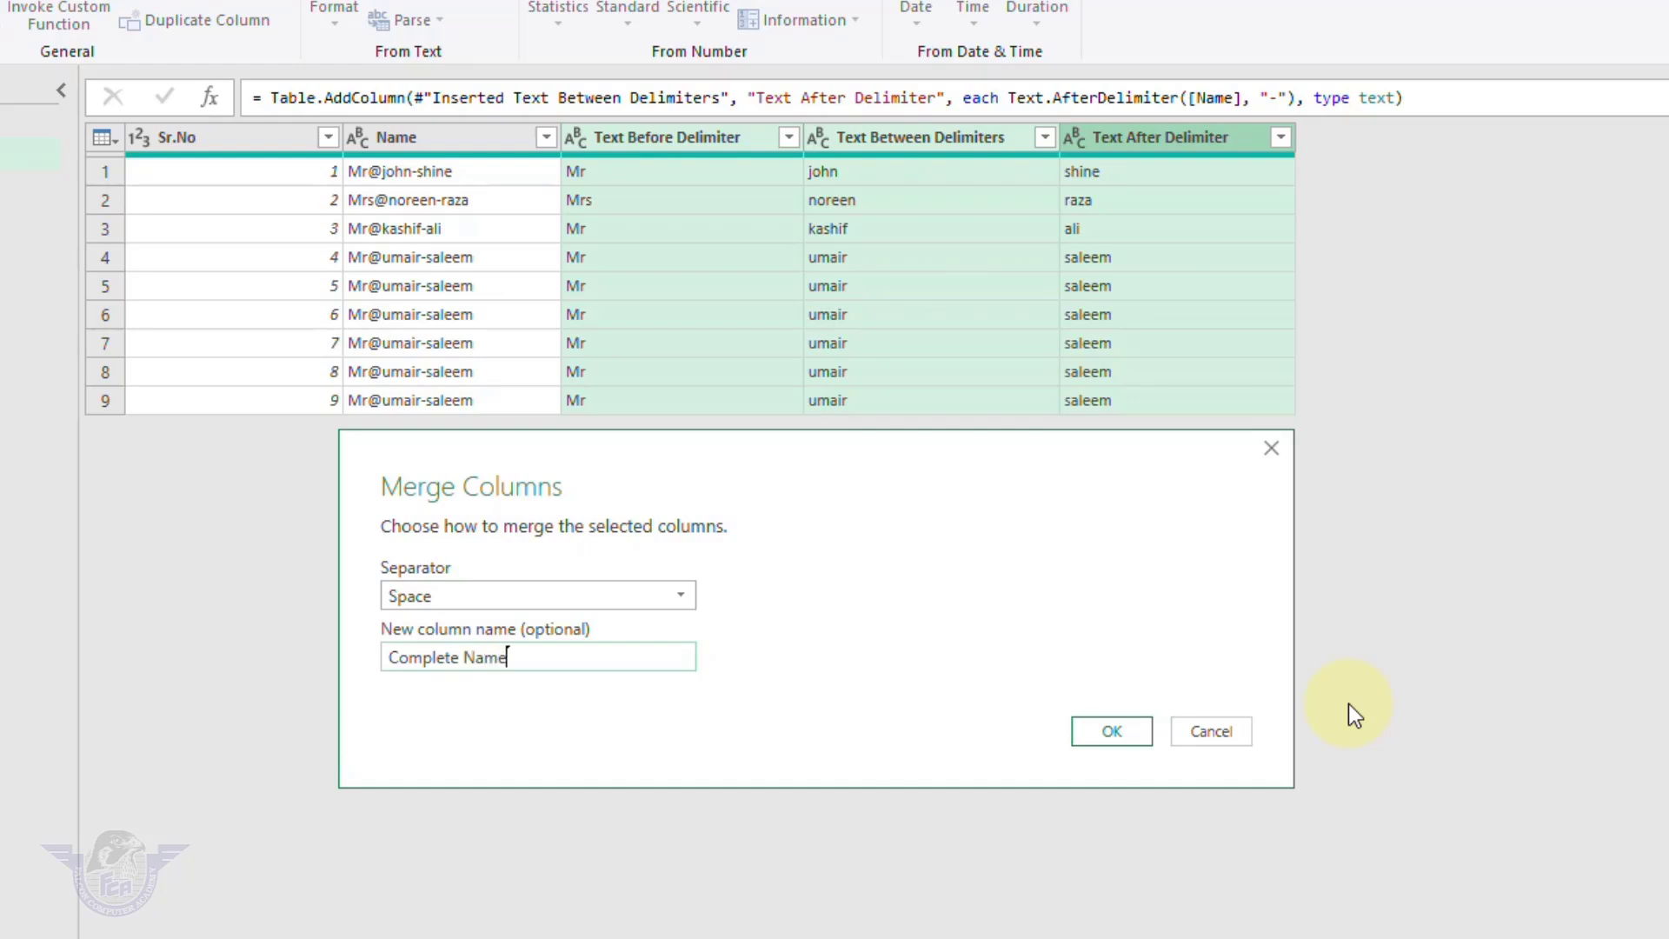
{"action": "left_click", "coordinate": [1112, 731]}
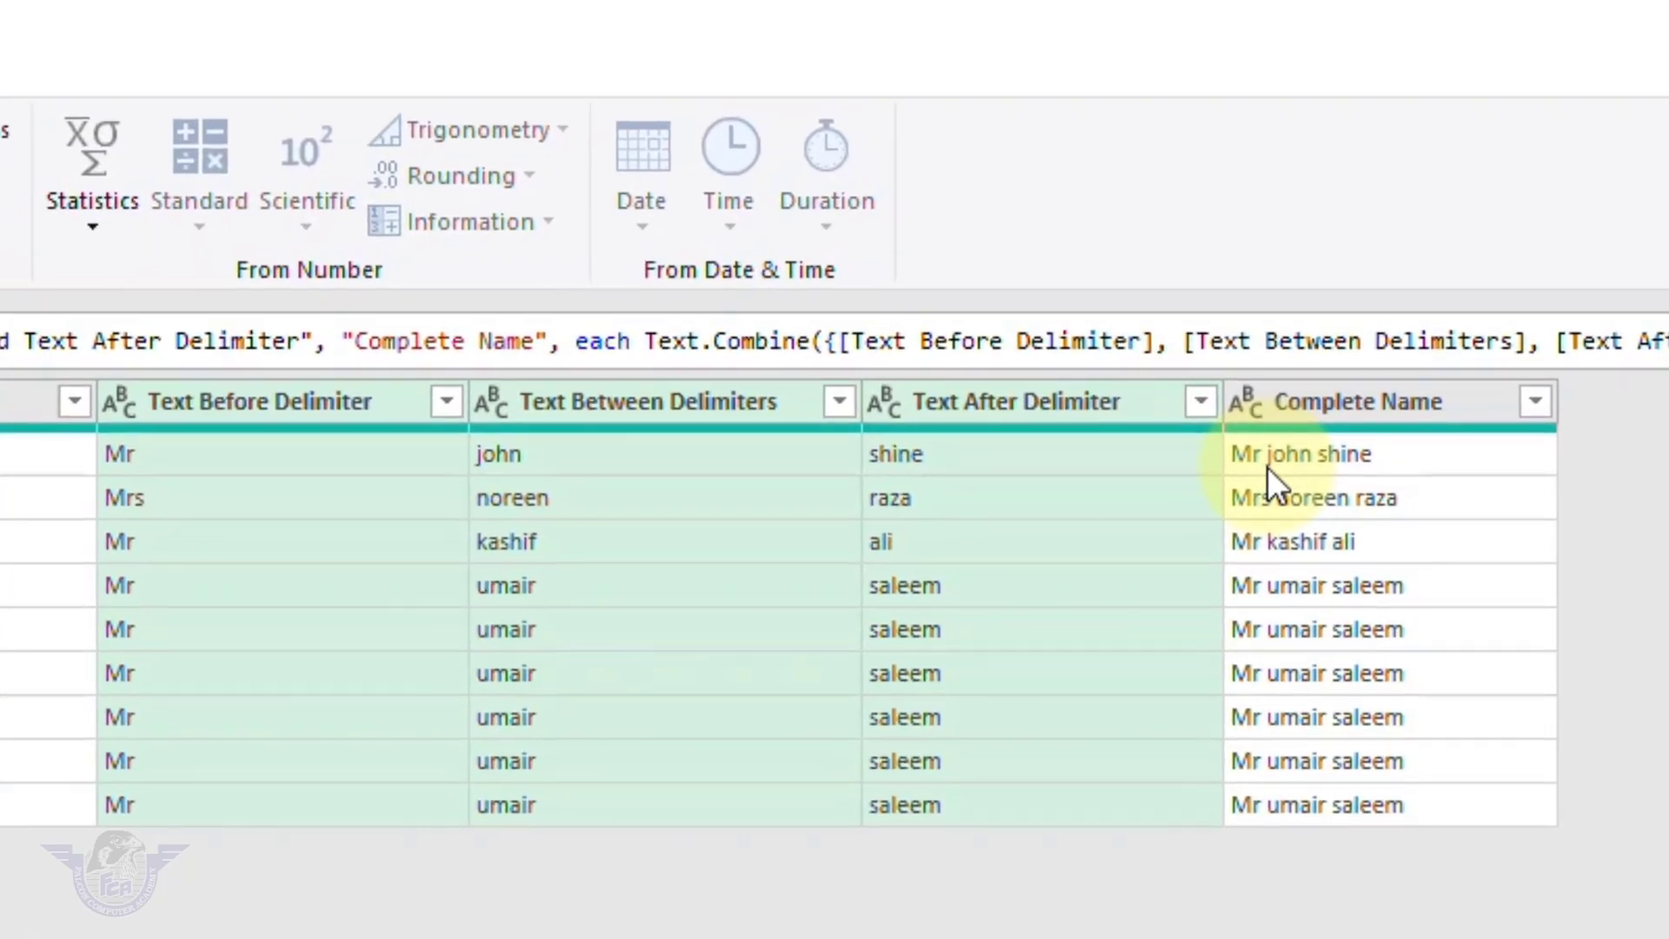
Remove the original Name column and the three extracted text columns, keeping Sr.No and Complete Name.
{"action": "left_click", "coordinate": [1334, 805]}
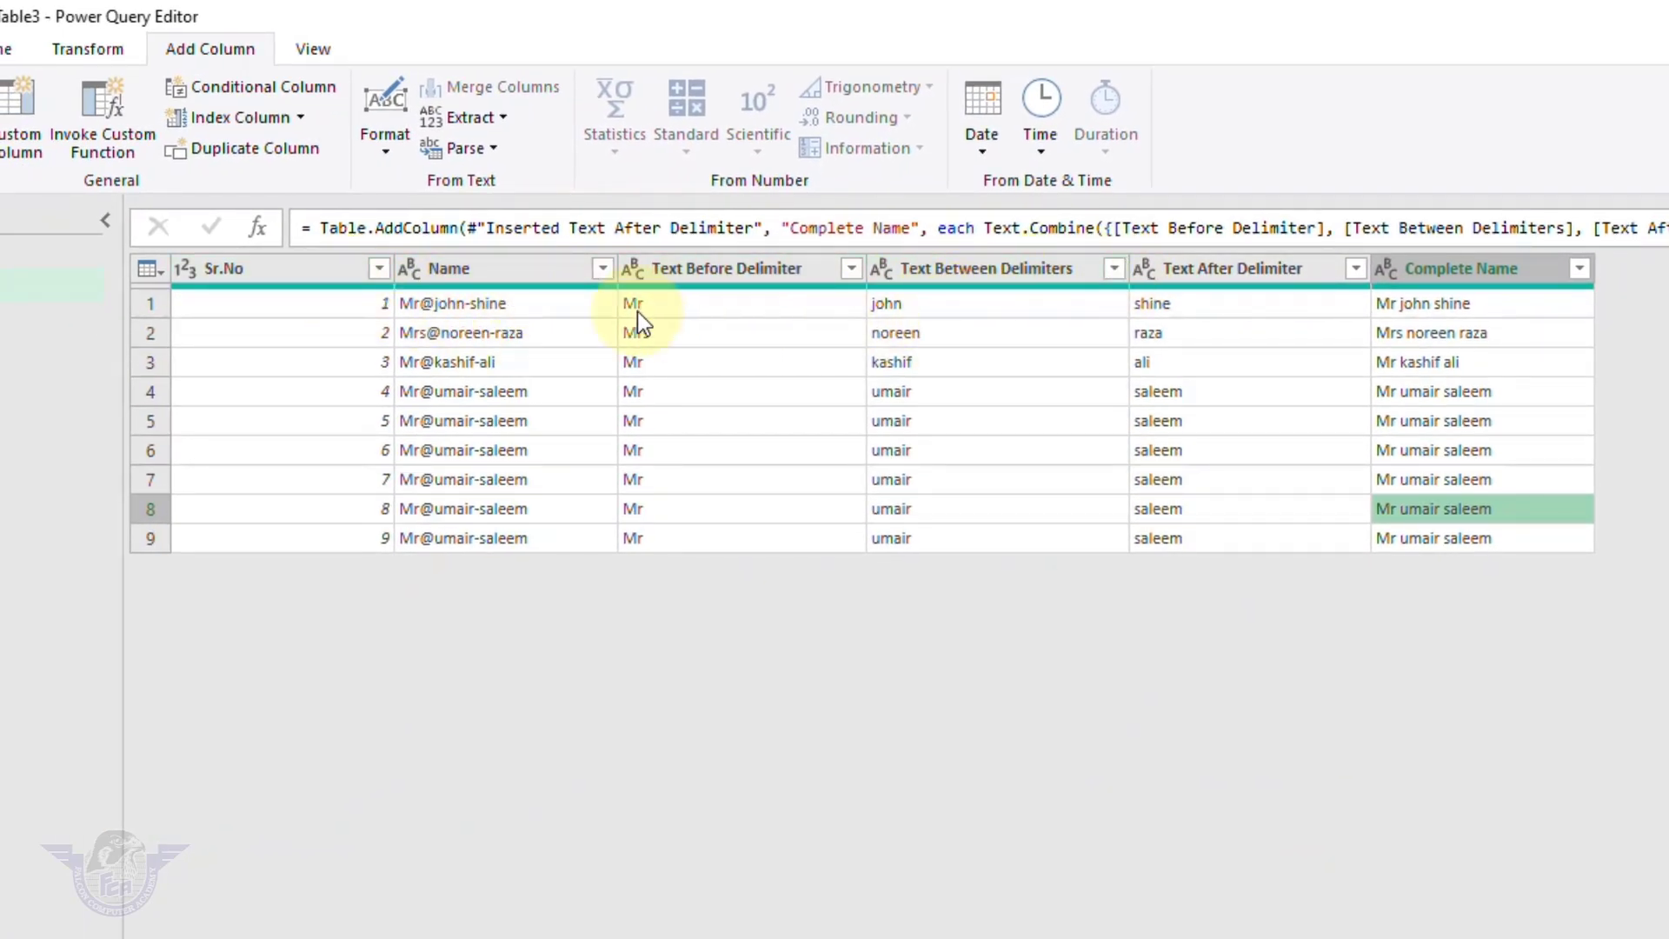
{"action": "left_click", "coordinate": [529, 272]}
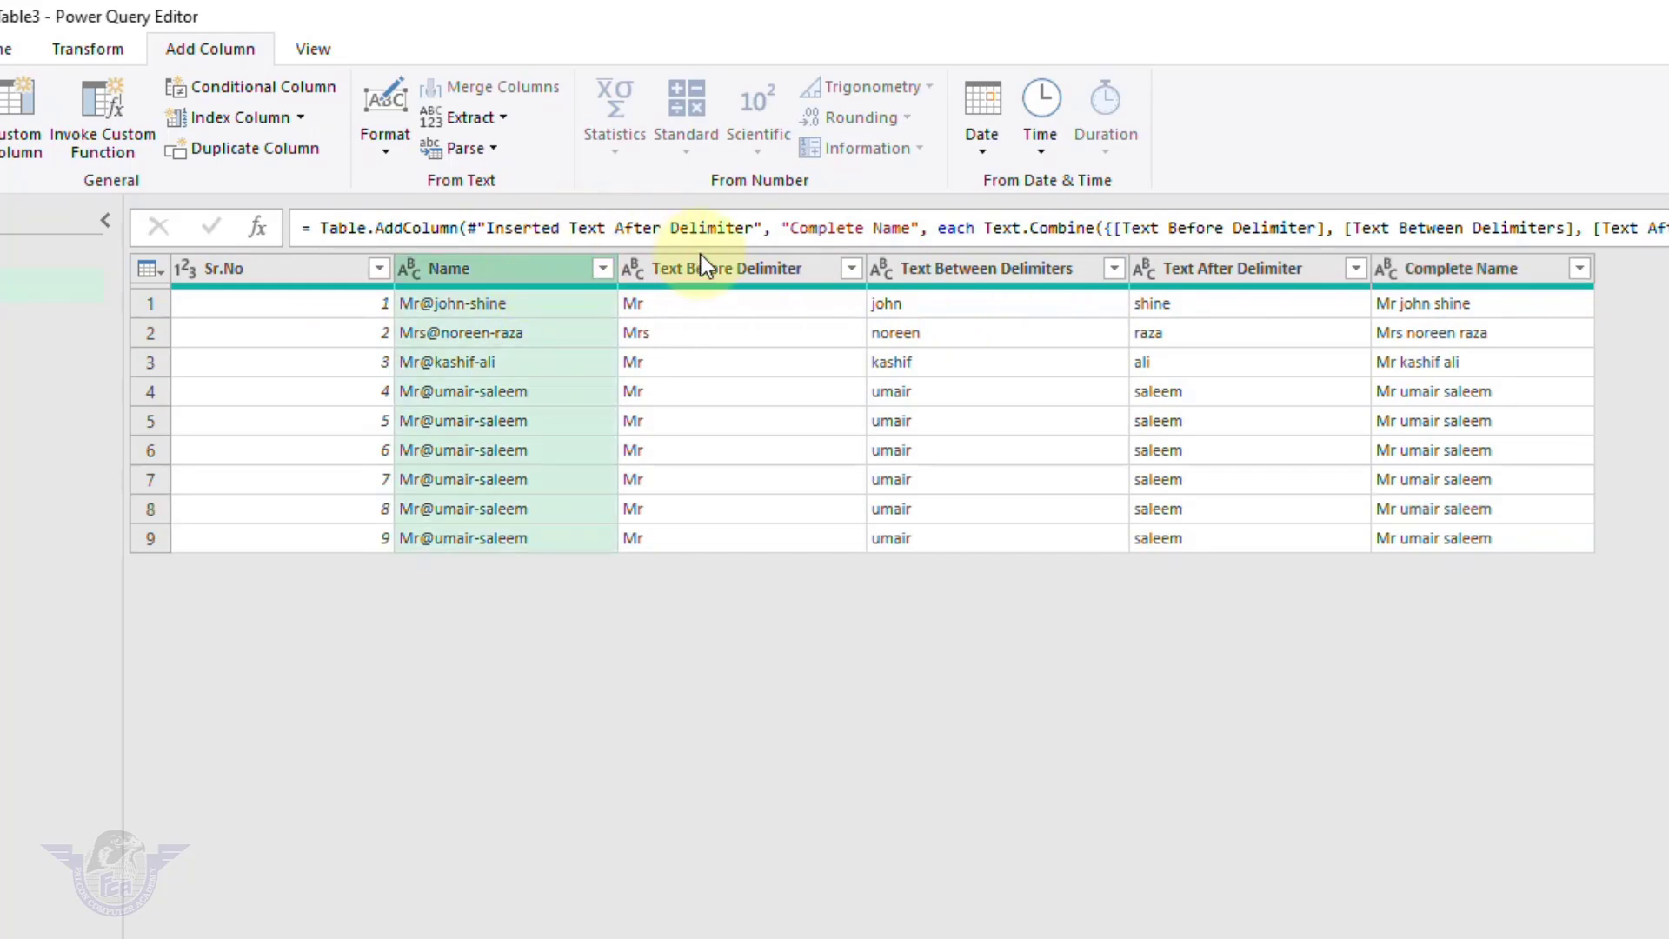
{"action": "left_click", "coordinate": [723, 270], "text": "ctrl"}
{"action": "left_click", "coordinate": [937, 268], "text": "ctrl"}
{"action": "left_click", "coordinate": [1213, 273], "text": "ctrl"}
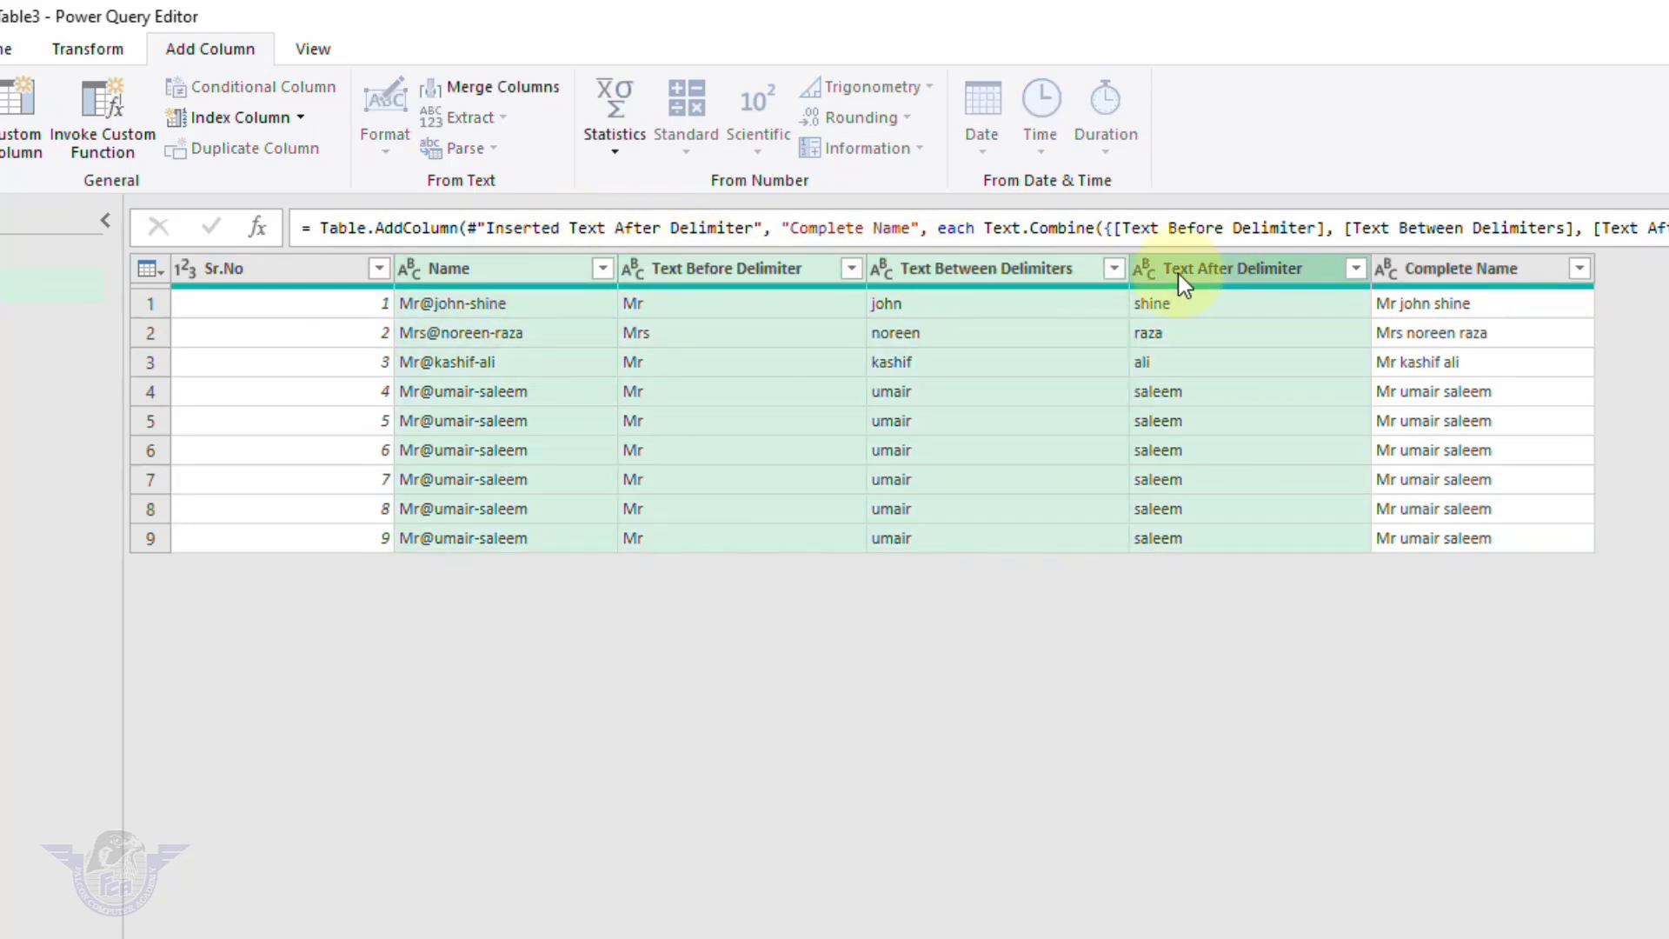
{"action": "right_click", "coordinate": [1026, 269]}
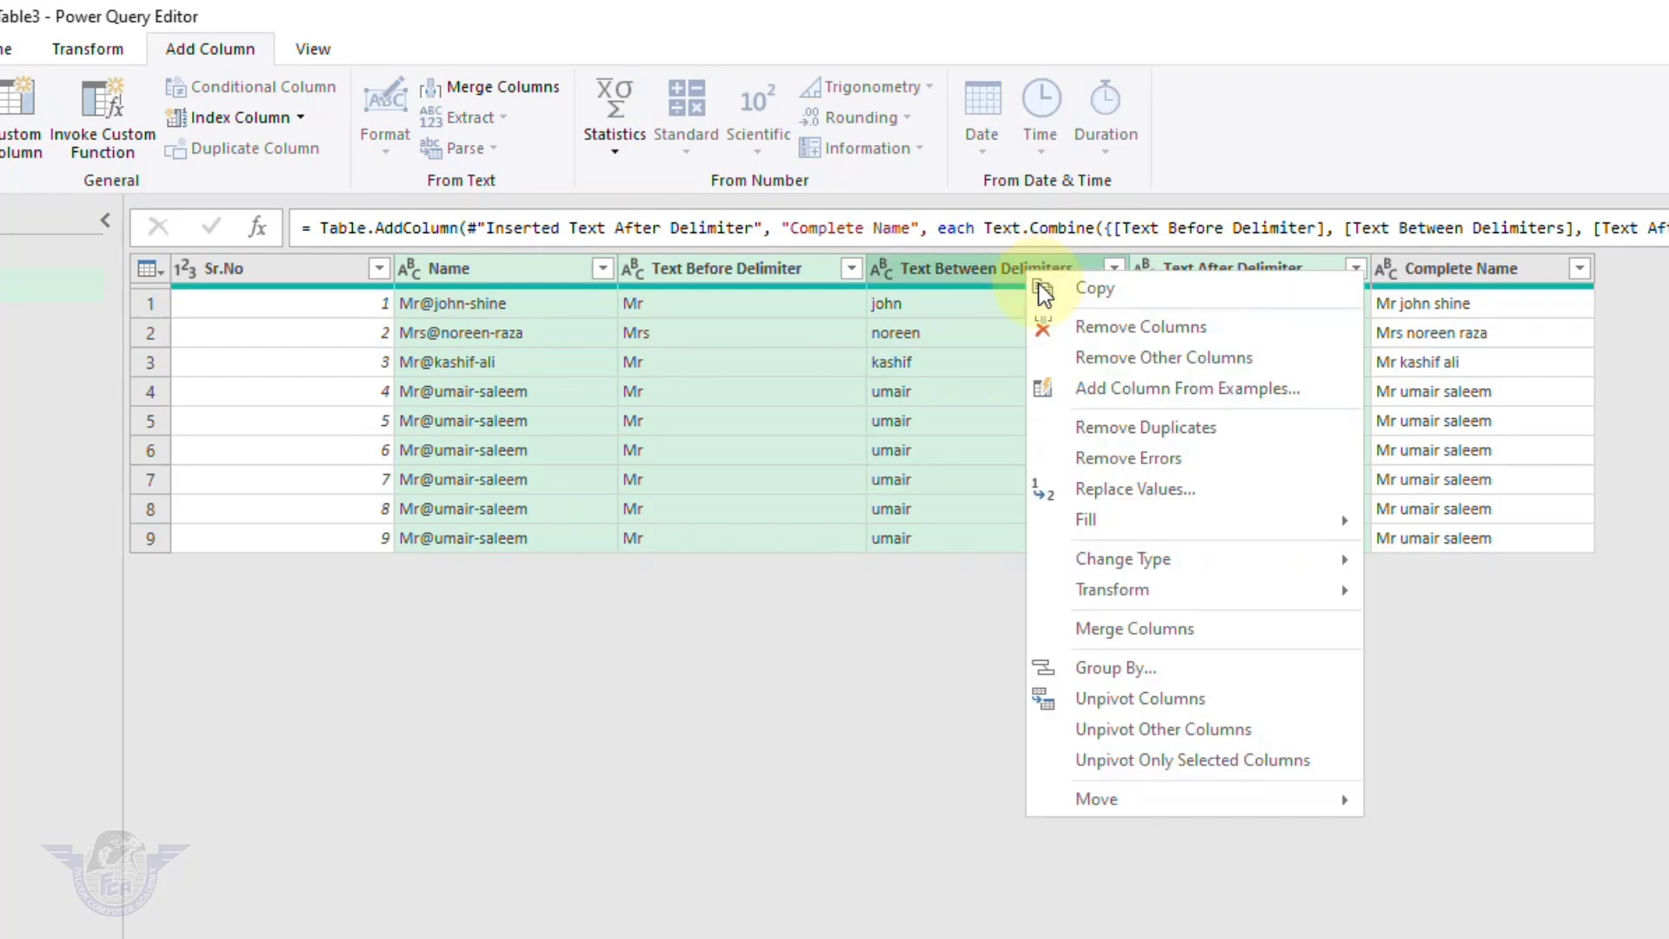
{"action": "left_click", "coordinate": [1123, 326]}
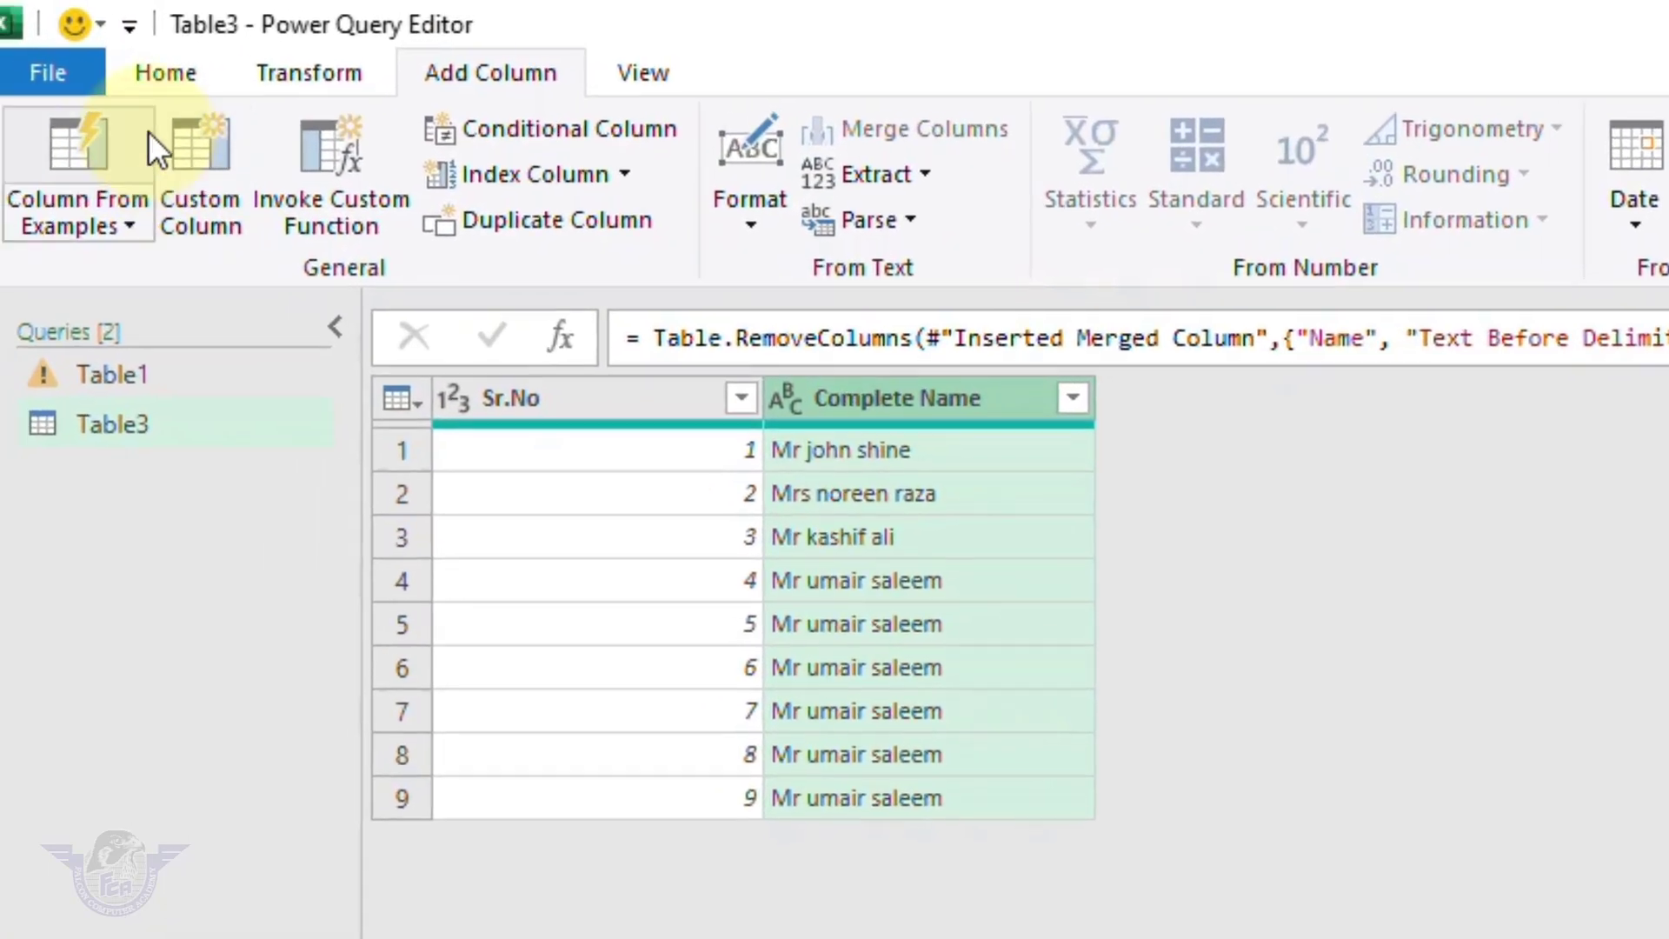
Close the query editor and load the cleaned Sr.No and Complete Name data into the workbook as a table.
{"action": "left_click", "coordinate": [165, 74]}
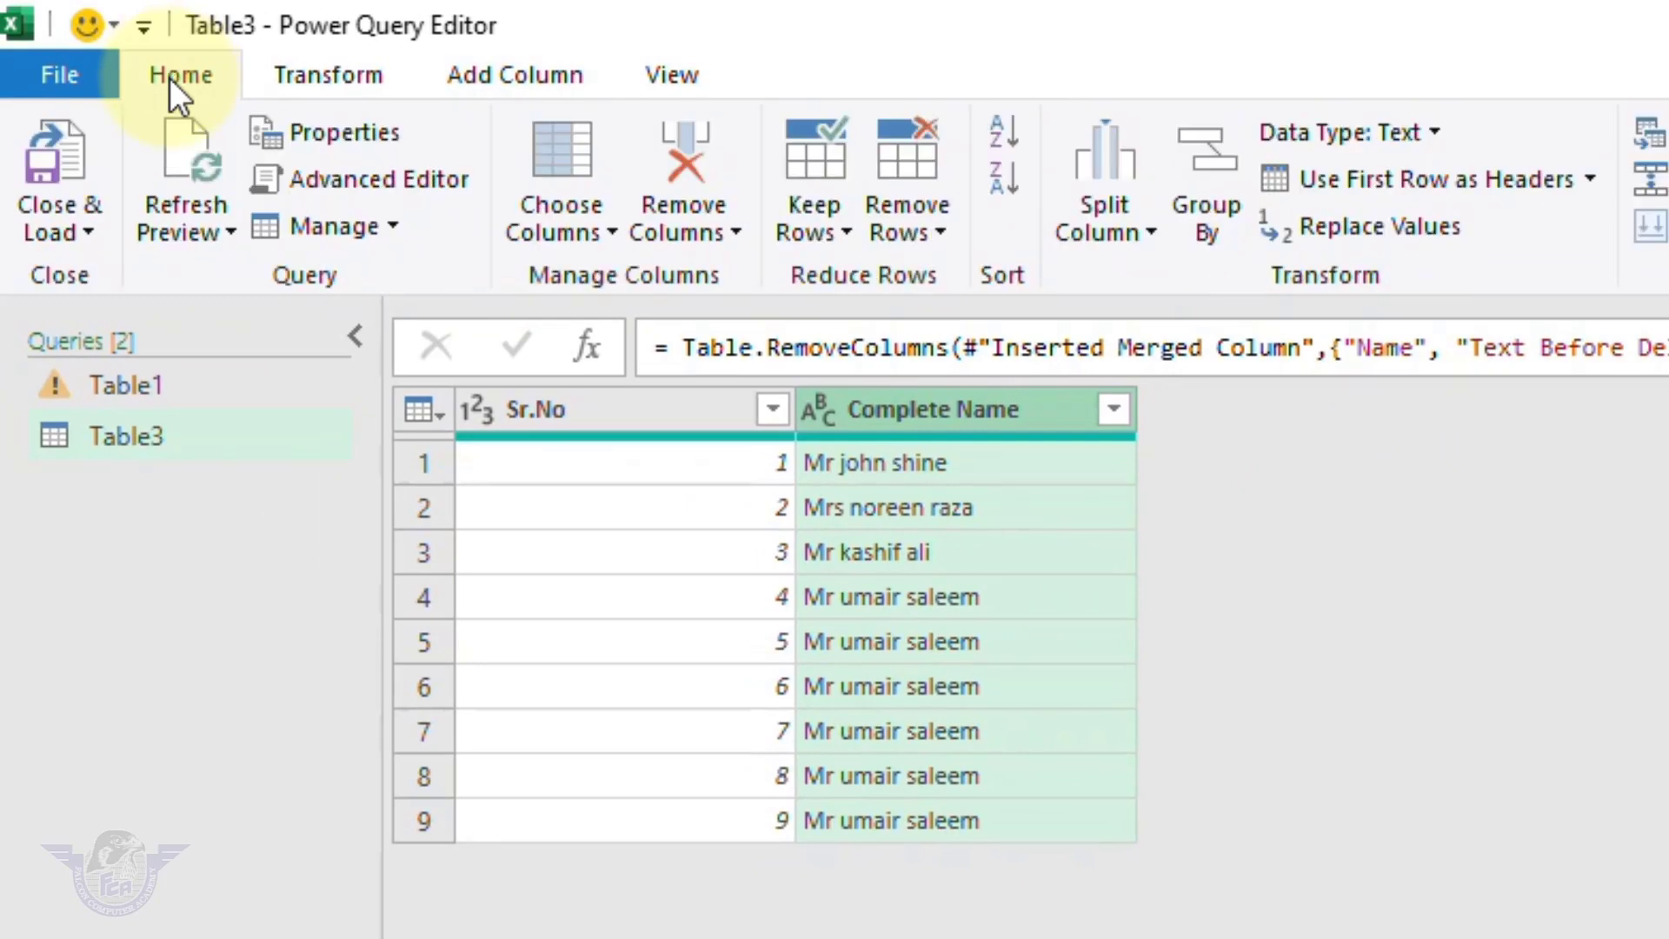
{"action": "left_click", "coordinate": [54, 154]}
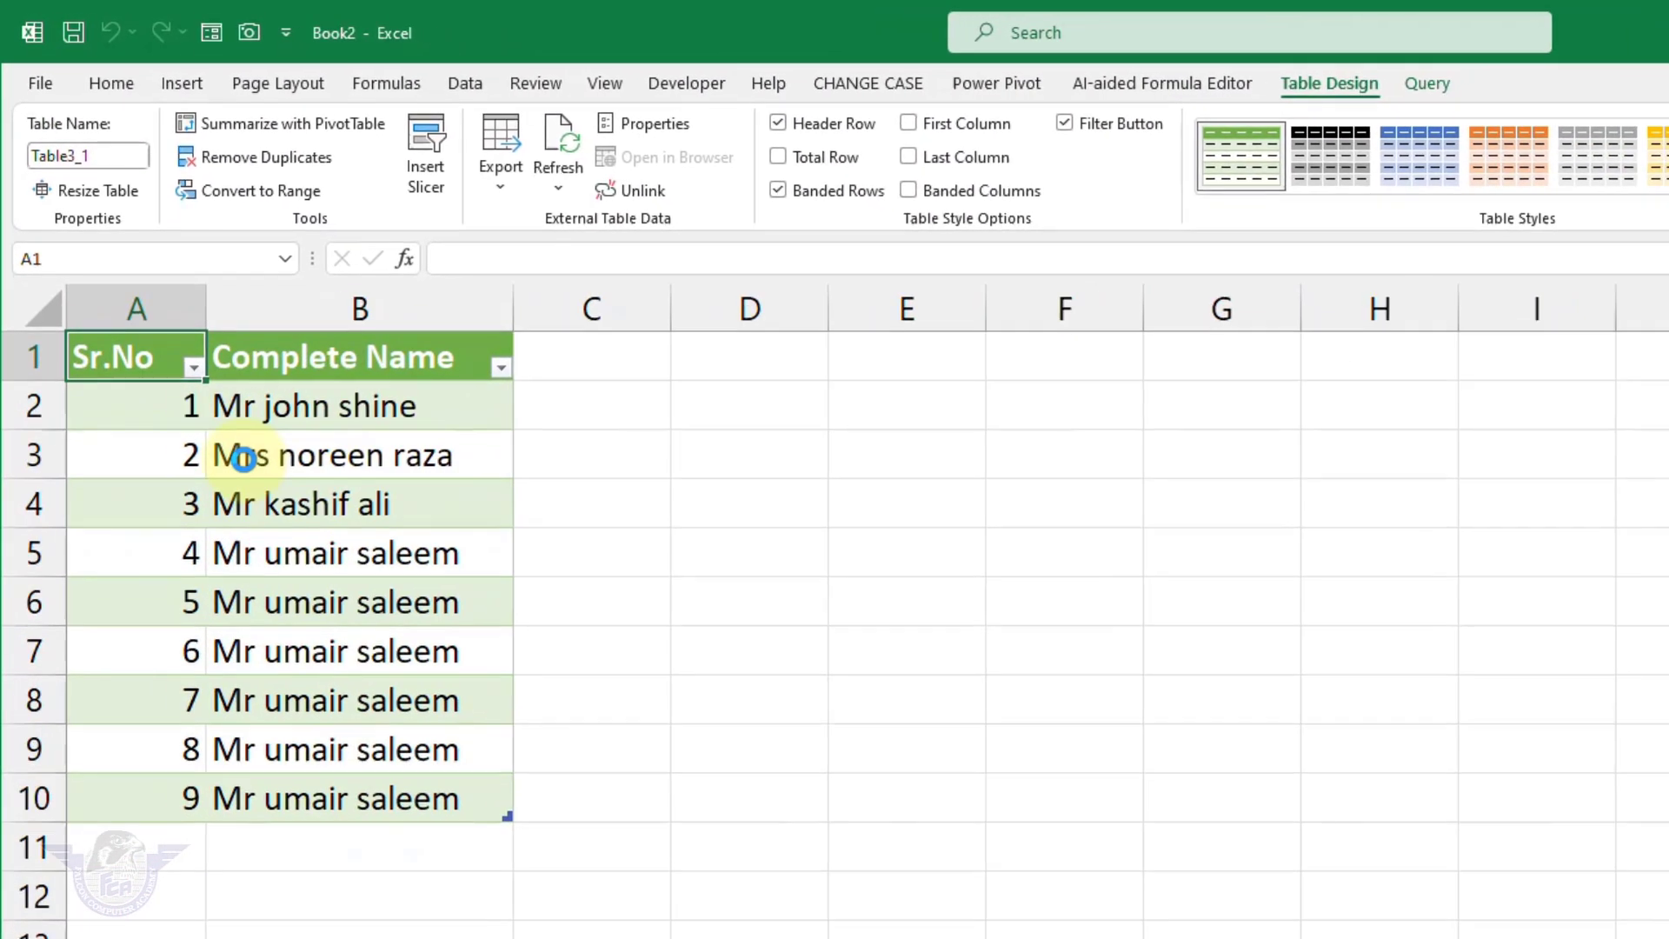
{"action": "scroll", "coordinate": [244, 460], "scroll_direction": "up", "scroll_amount": 2}
{"action": "scroll", "coordinate": [478, 508], "scroll_direction": "up", "scroll_amount": 2}
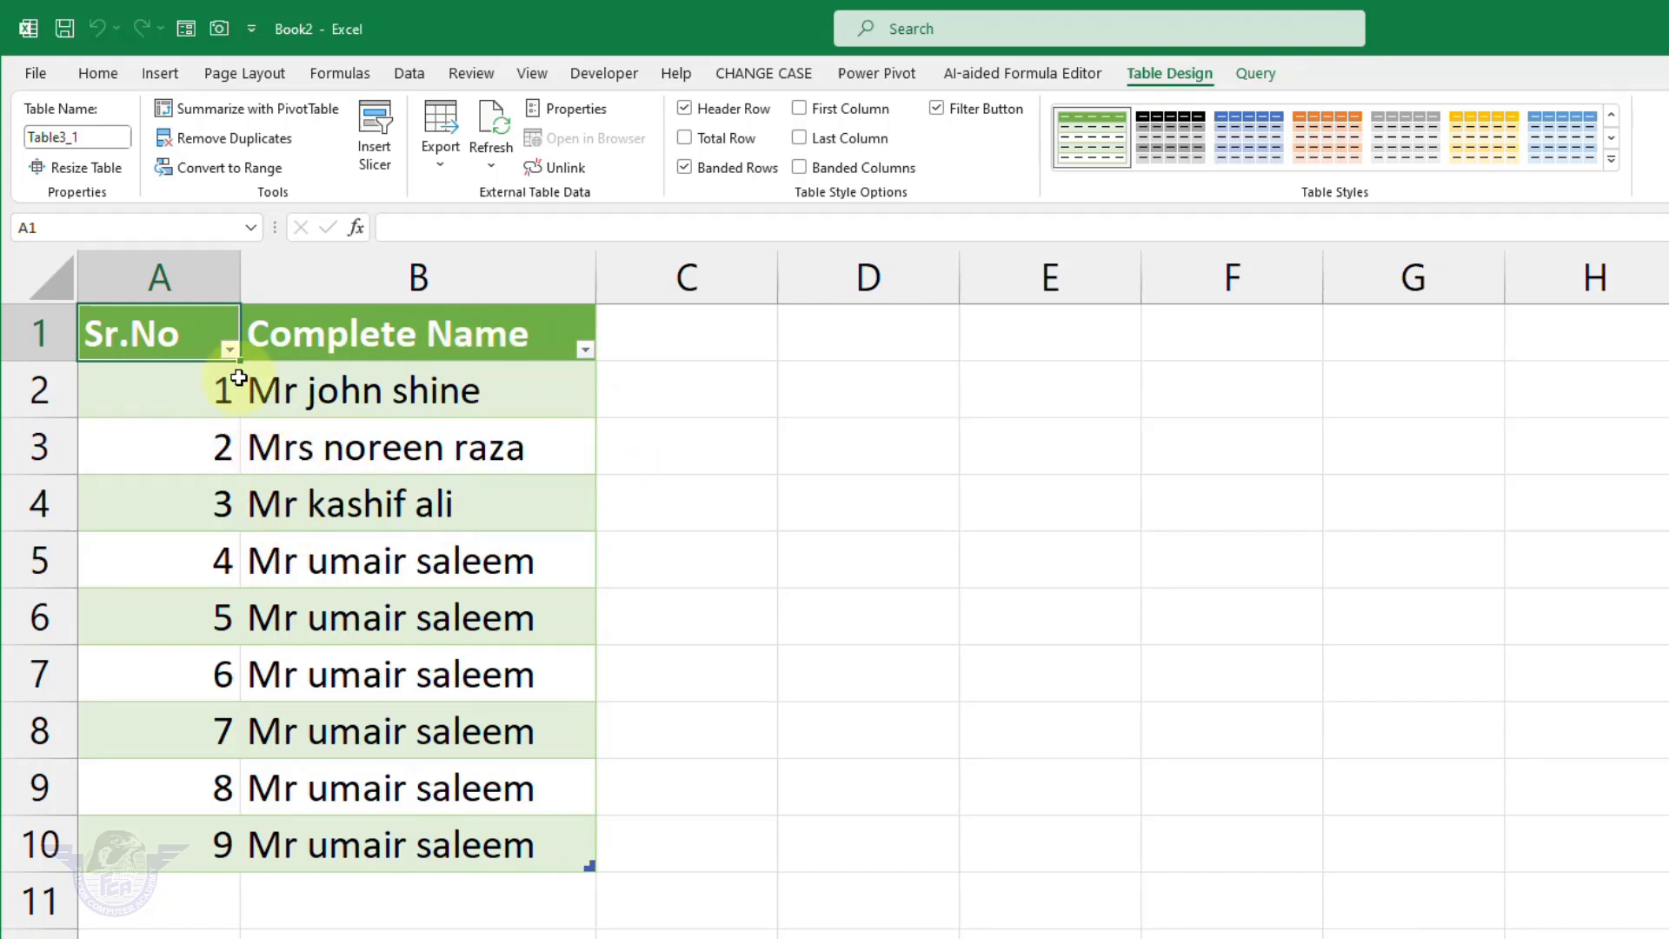
Convert the loaded table in A1:B10 to a normal range, permanently removing its query definition from the sheet.
{"action": "mouse_move", "coordinate": [148, 342]}
{"action": "left_mouse_down"}
{"action": "mouse_move", "coordinate": [451, 503]}
{"action": "mouse_move", "coordinate": [430, 839]}
{"action": "left_mouse_up"}
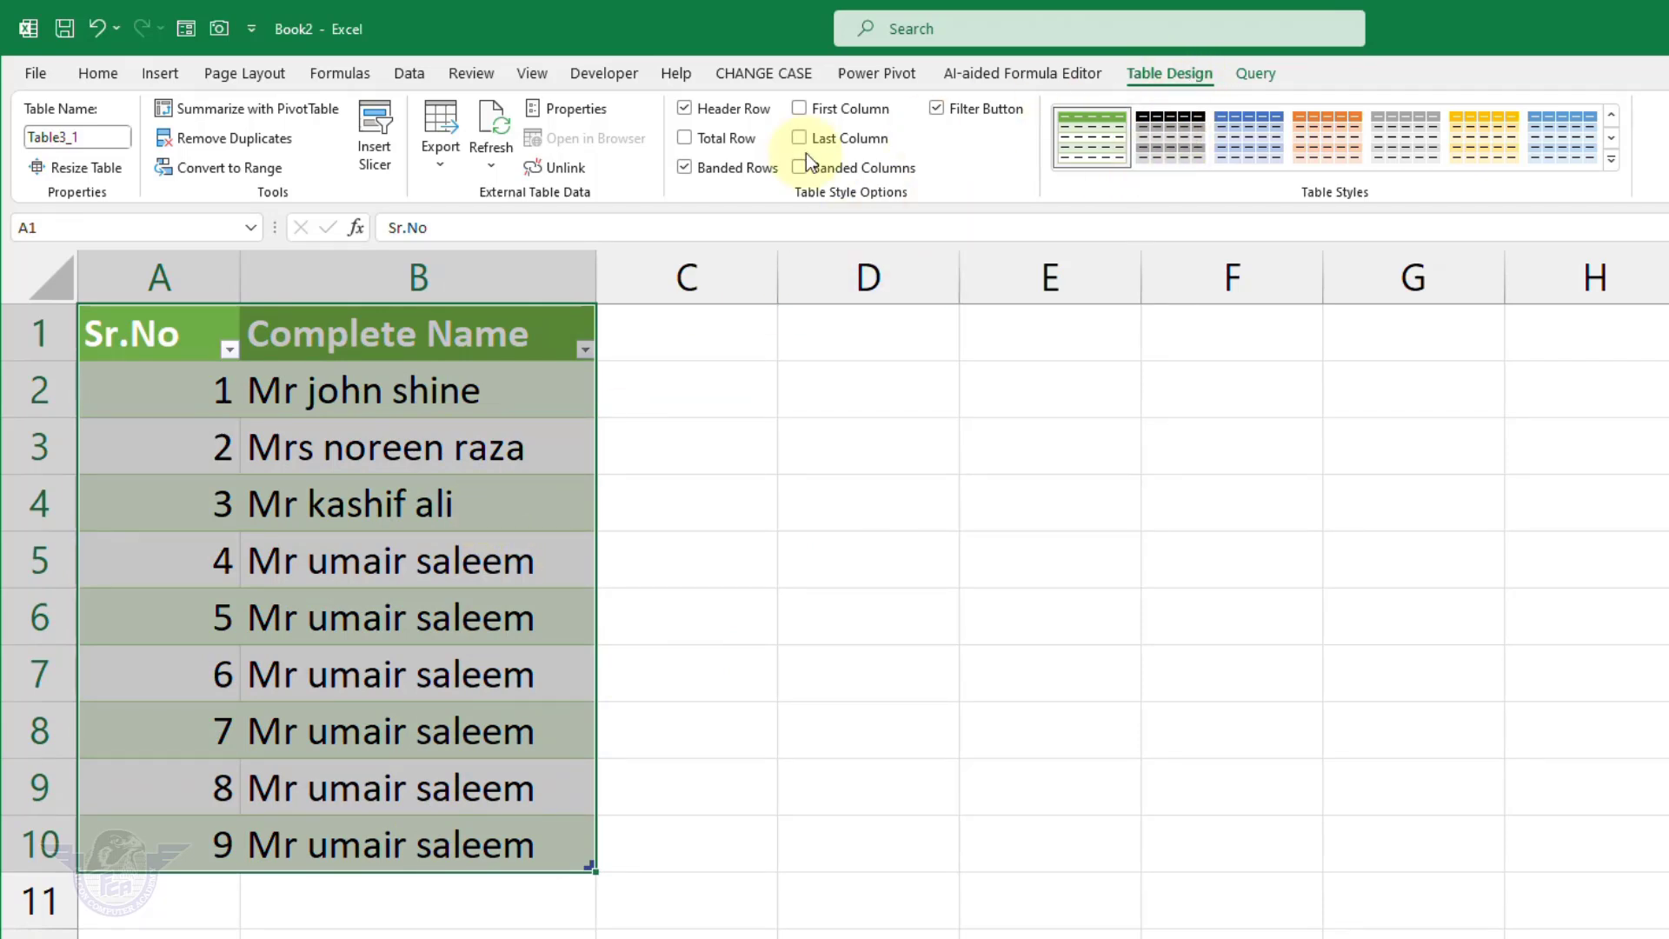
{"action": "left_click", "coordinate": [243, 168]}
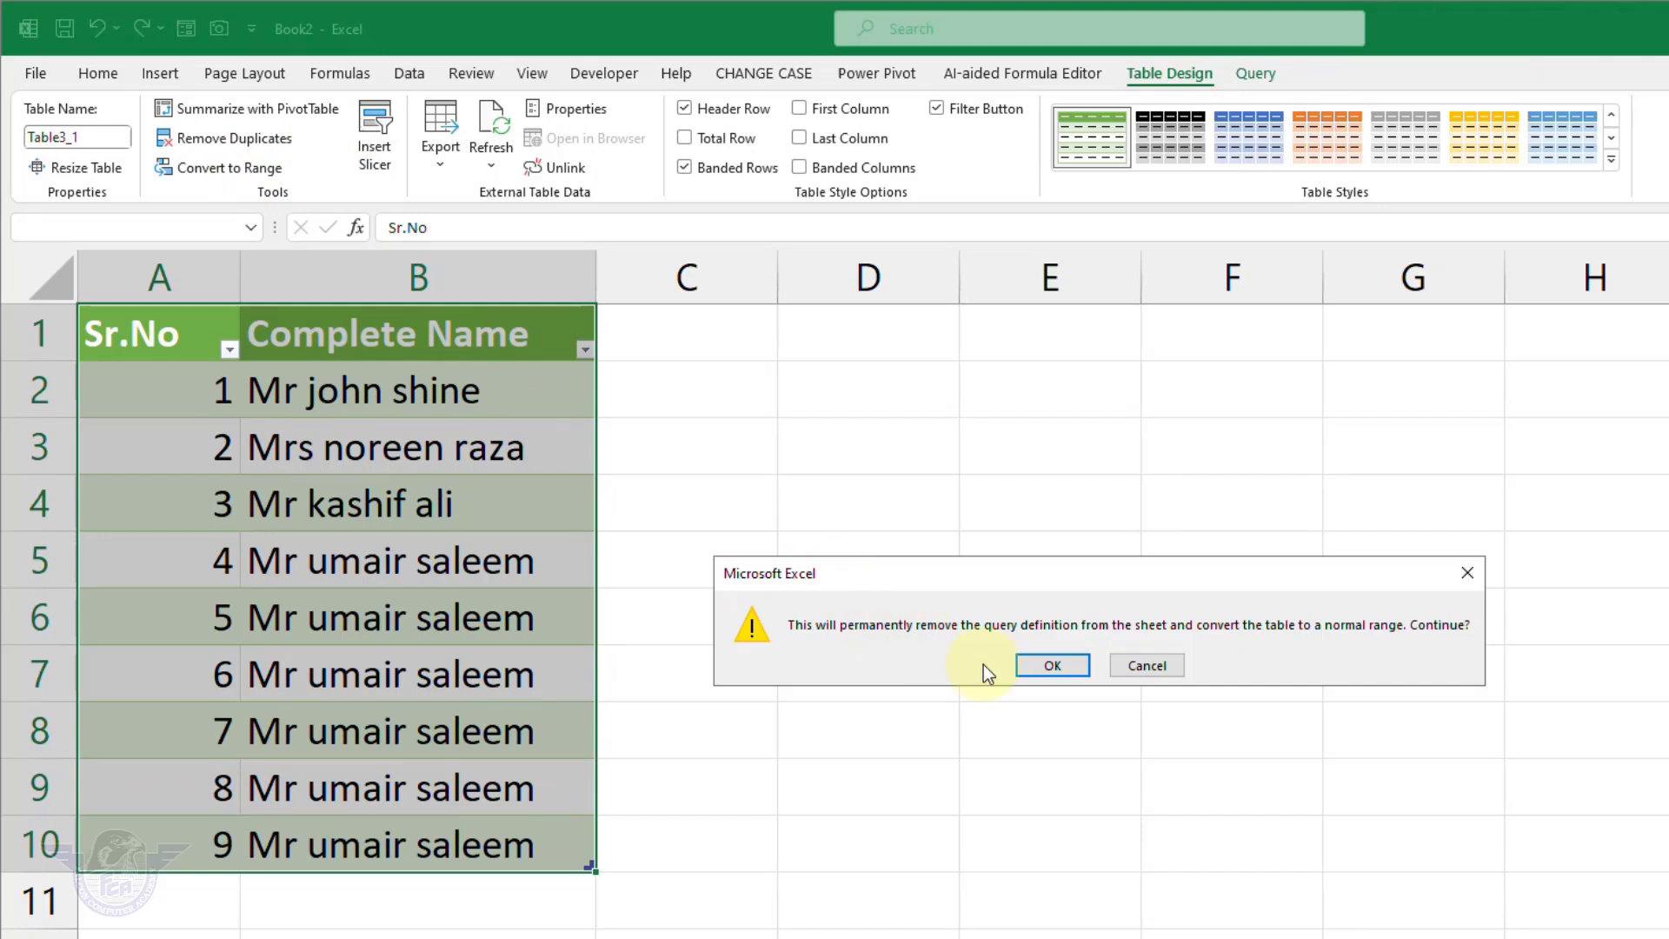
{"action": "left_click", "coordinate": [1051, 665]}
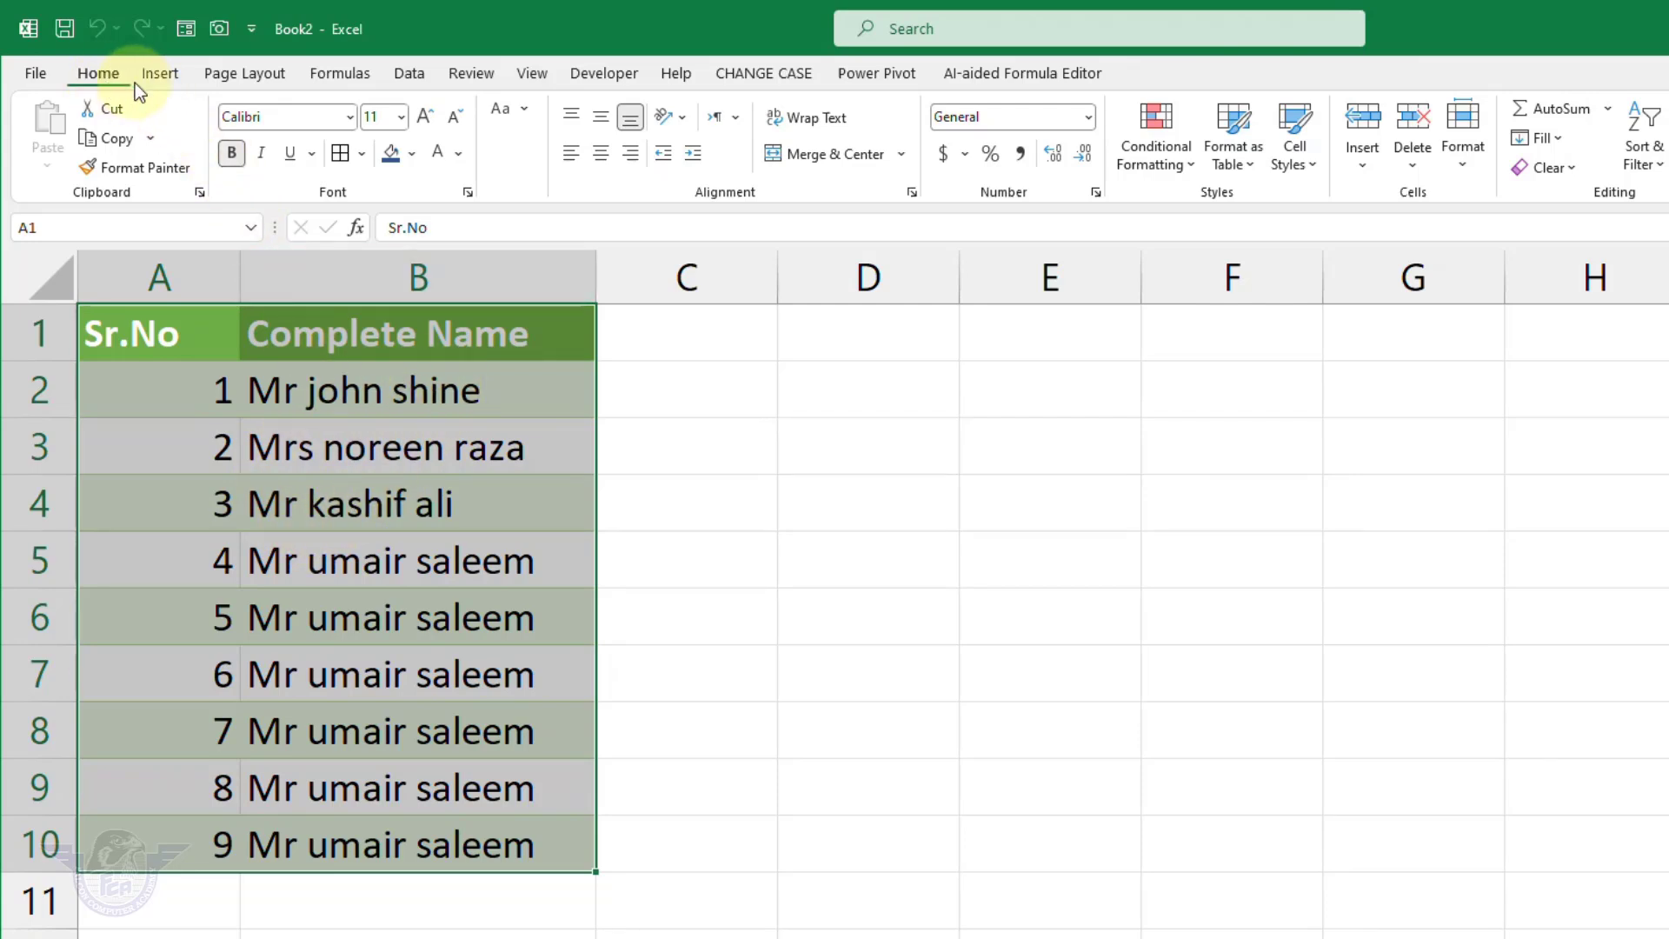
Clear the leftover green table formatting from A1:B10 by applying the plain default cell style.
{"action": "left_click", "coordinate": [1317, 165]}
{"action": "left_click", "coordinate": [1318, 222]}
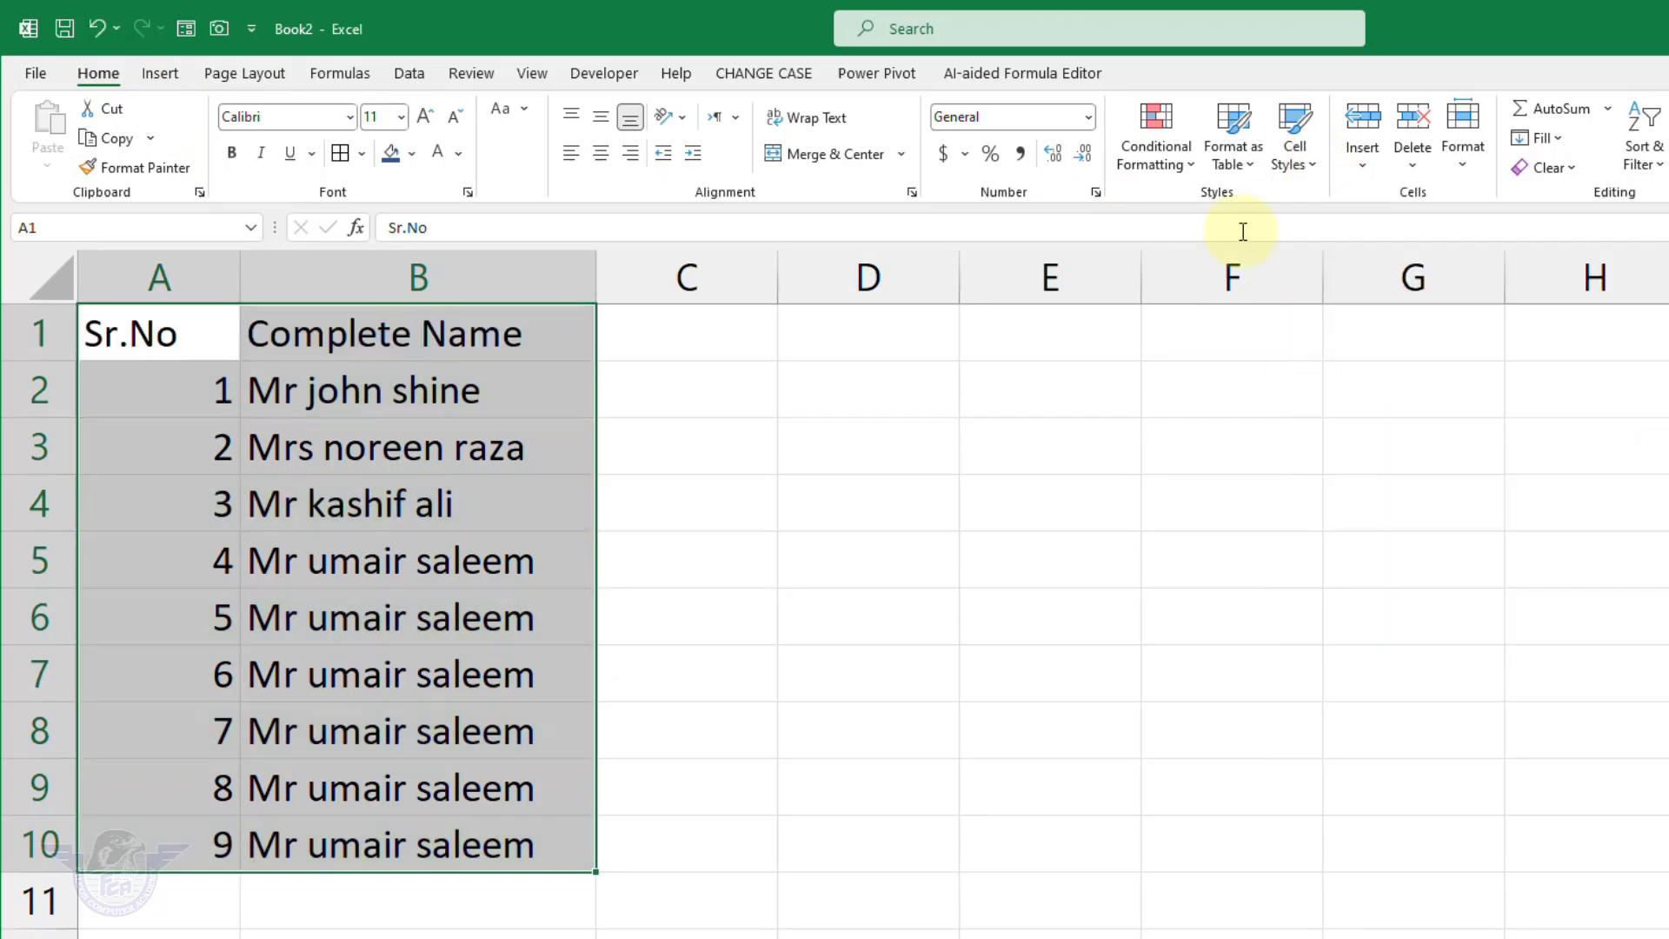
{"action": "left_click", "coordinate": [533, 454]}
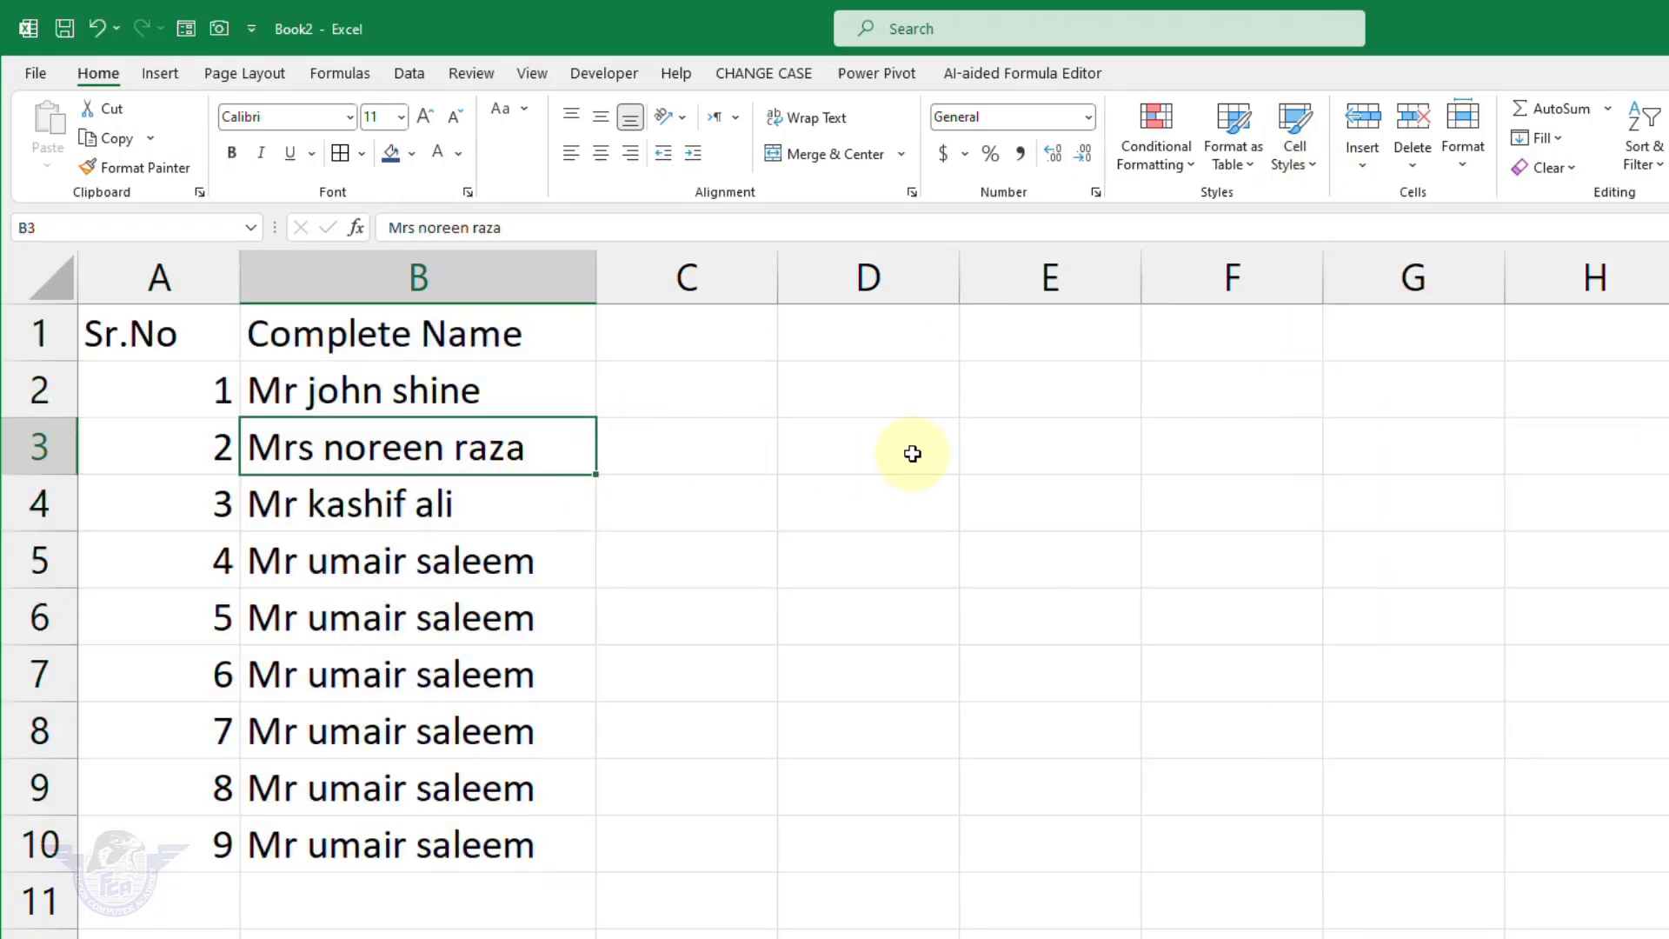